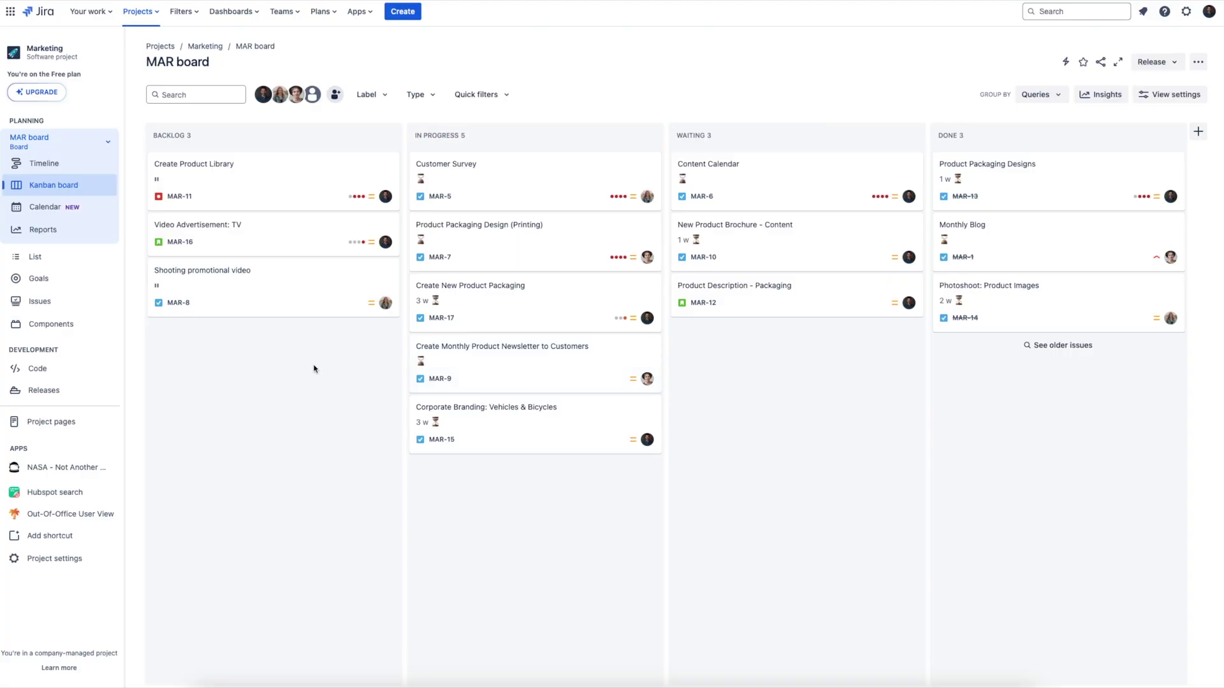
# Step: Reach the Manage apps page from the top navigation's Apps menu
pyautogui.click(357, 10)
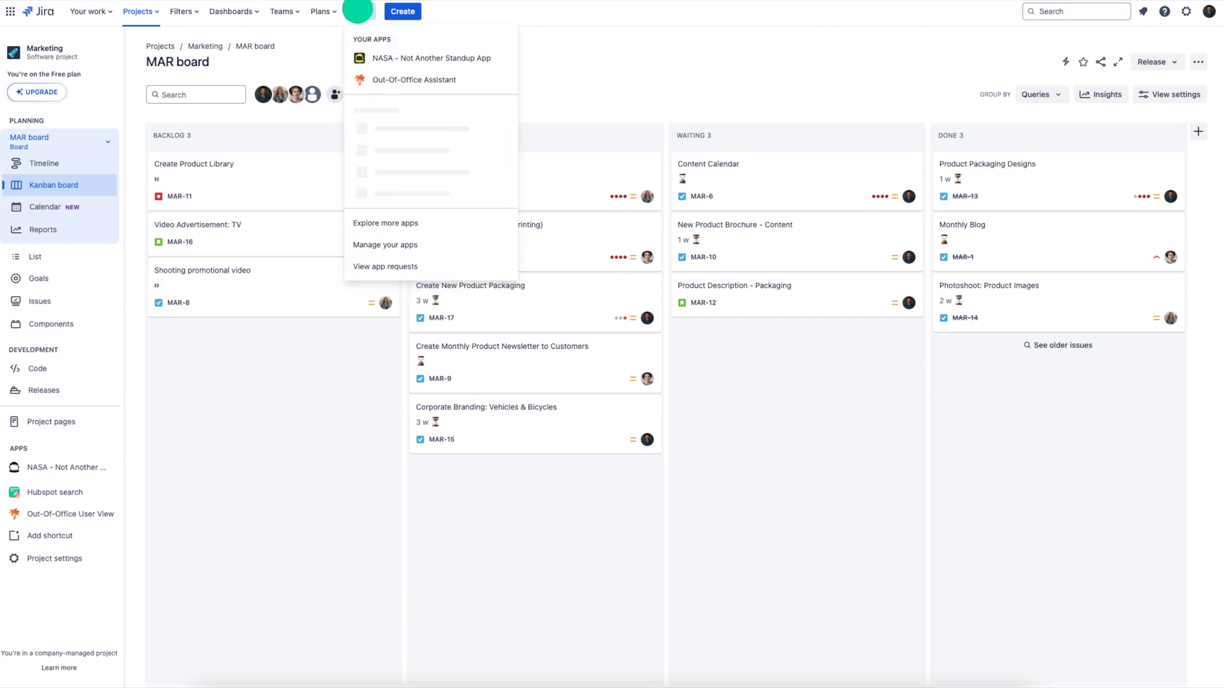
pyautogui.click(388, 246)
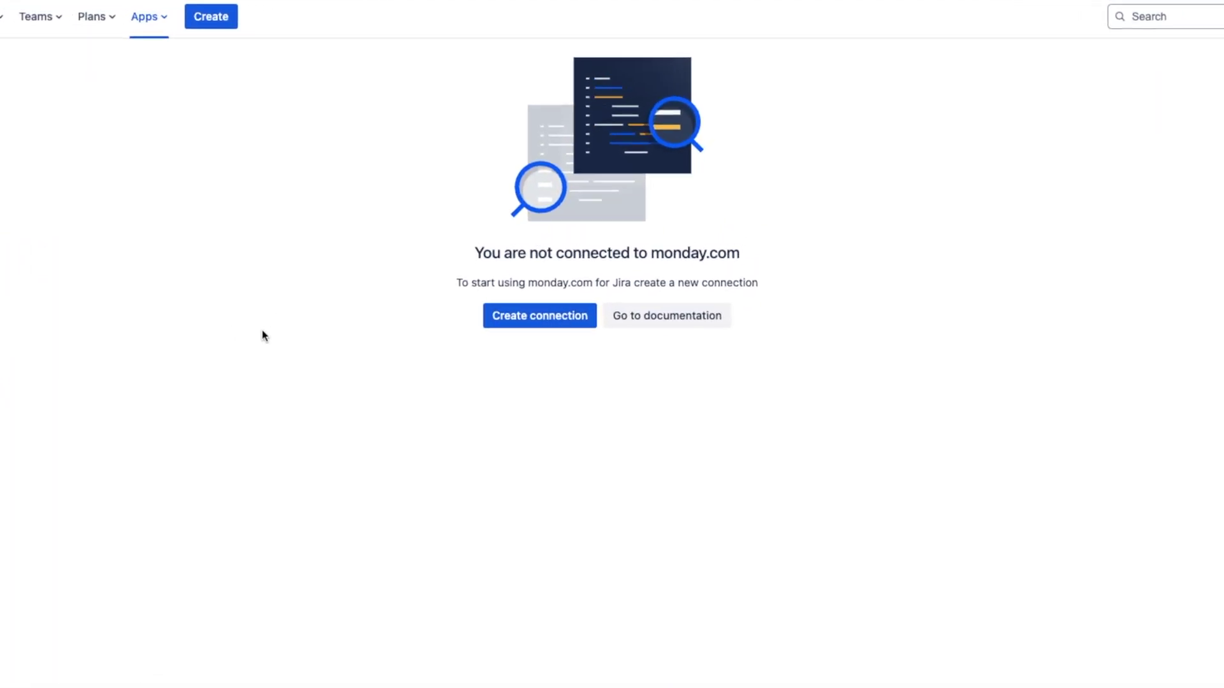
# Step: Create a connection named 'monday.com connection' for the administrators group and Marketing project, then continue
pyautogui.click(496, 323)
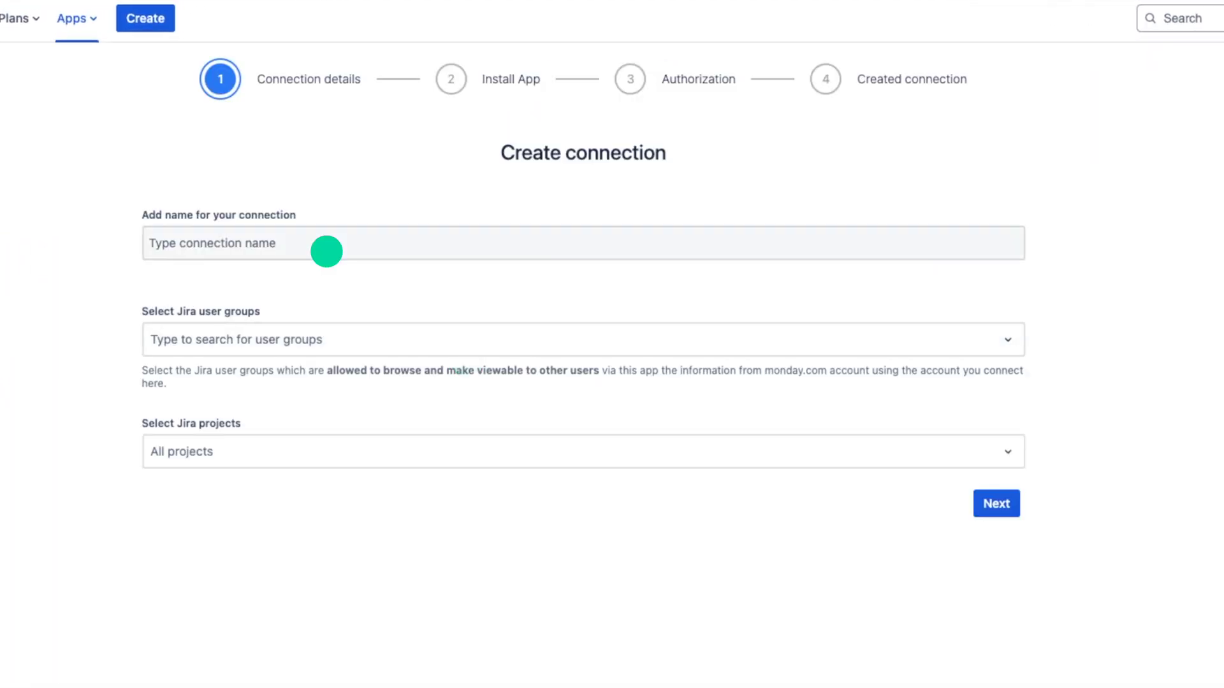
pyautogui.click(327, 251)
pyautogui.write('monday.com')
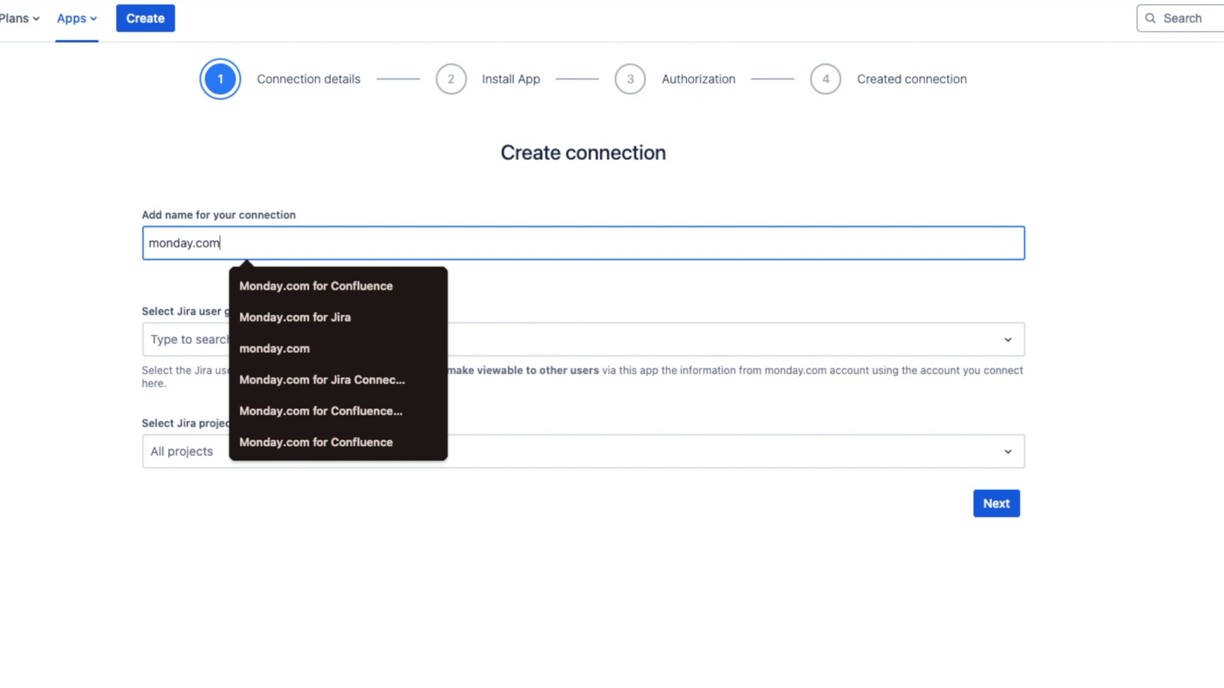
pyautogui.write(' connection')
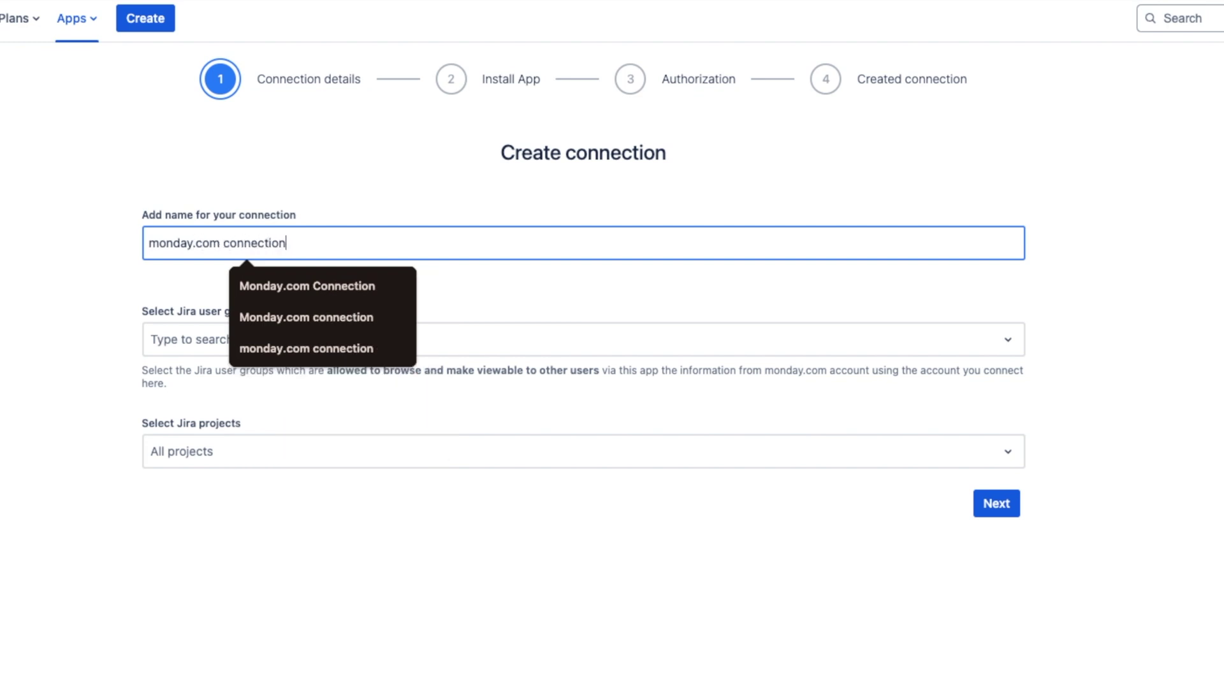
pyautogui.click(191, 339)
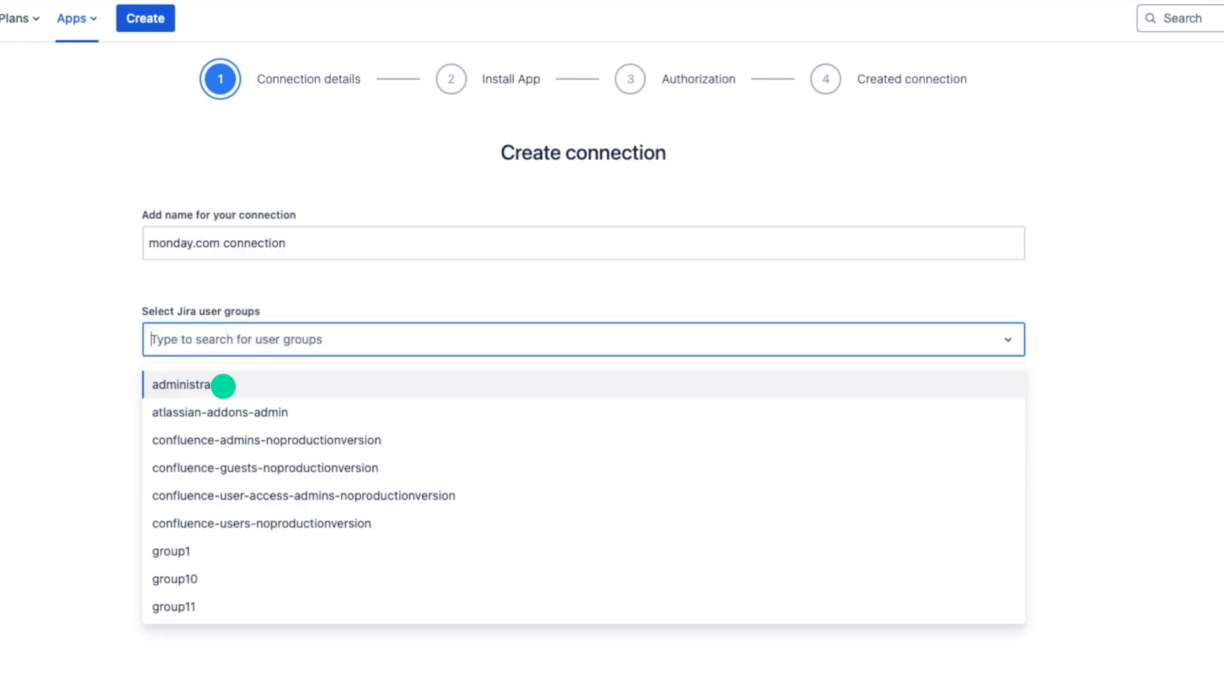
pyautogui.click(221, 385)
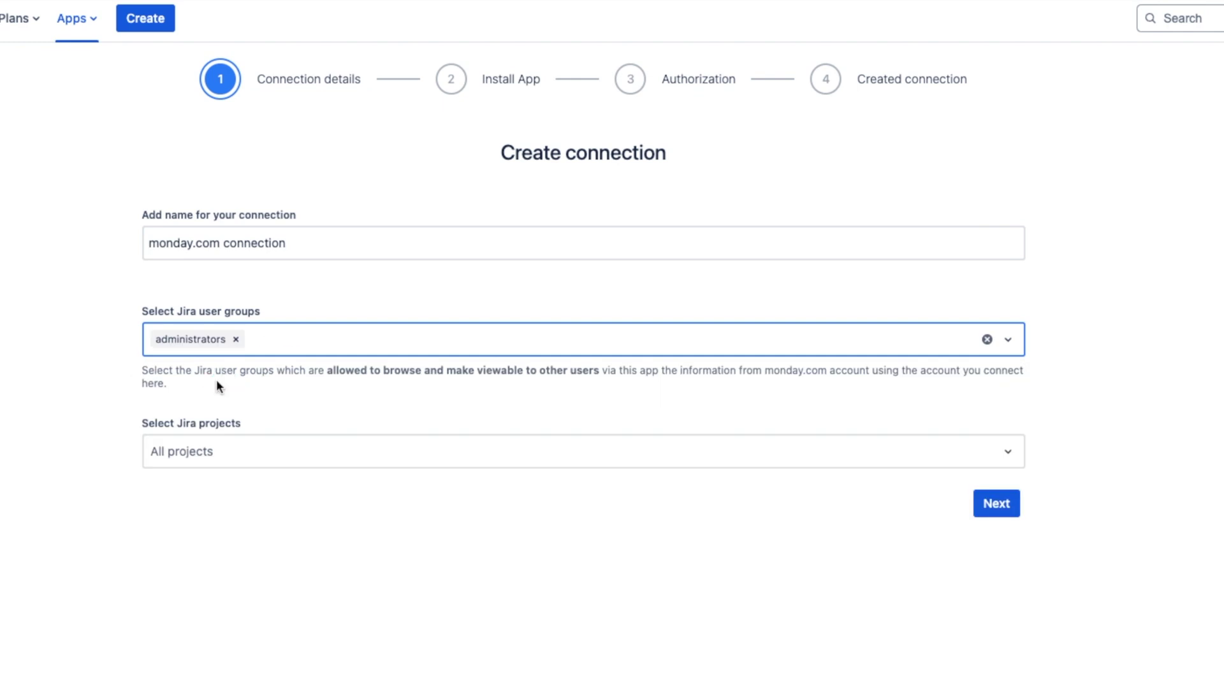
pyautogui.click(229, 451)
pyautogui.write('mar')
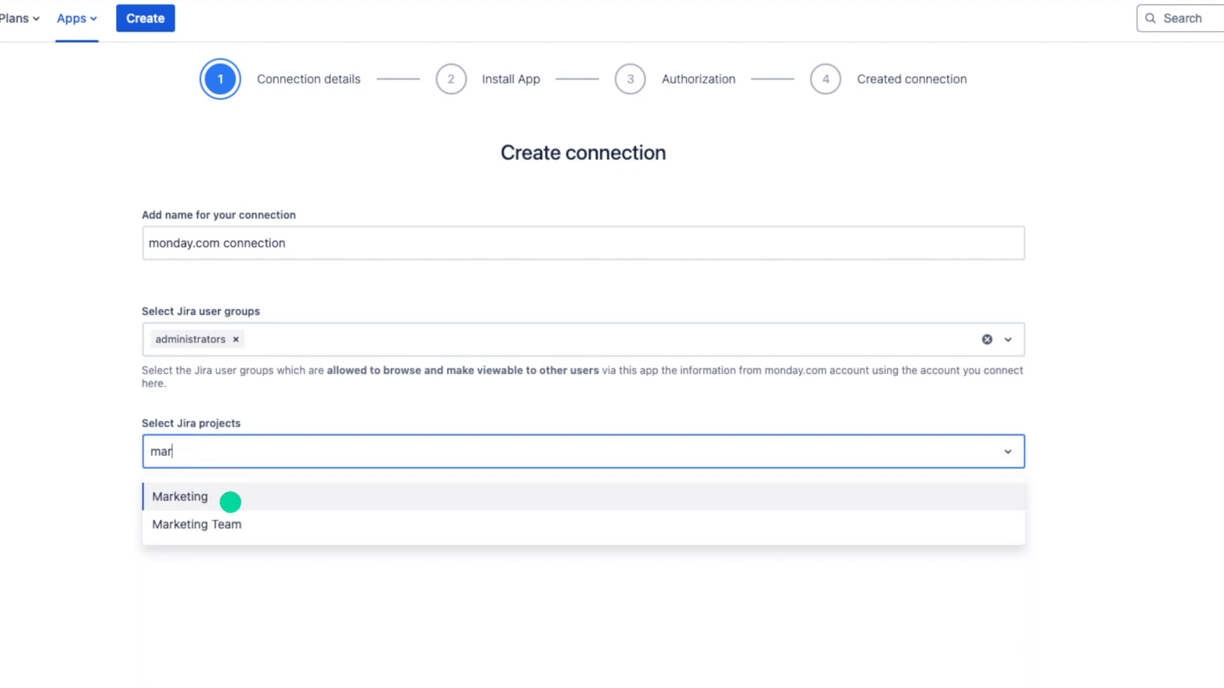
pyautogui.click(229, 499)
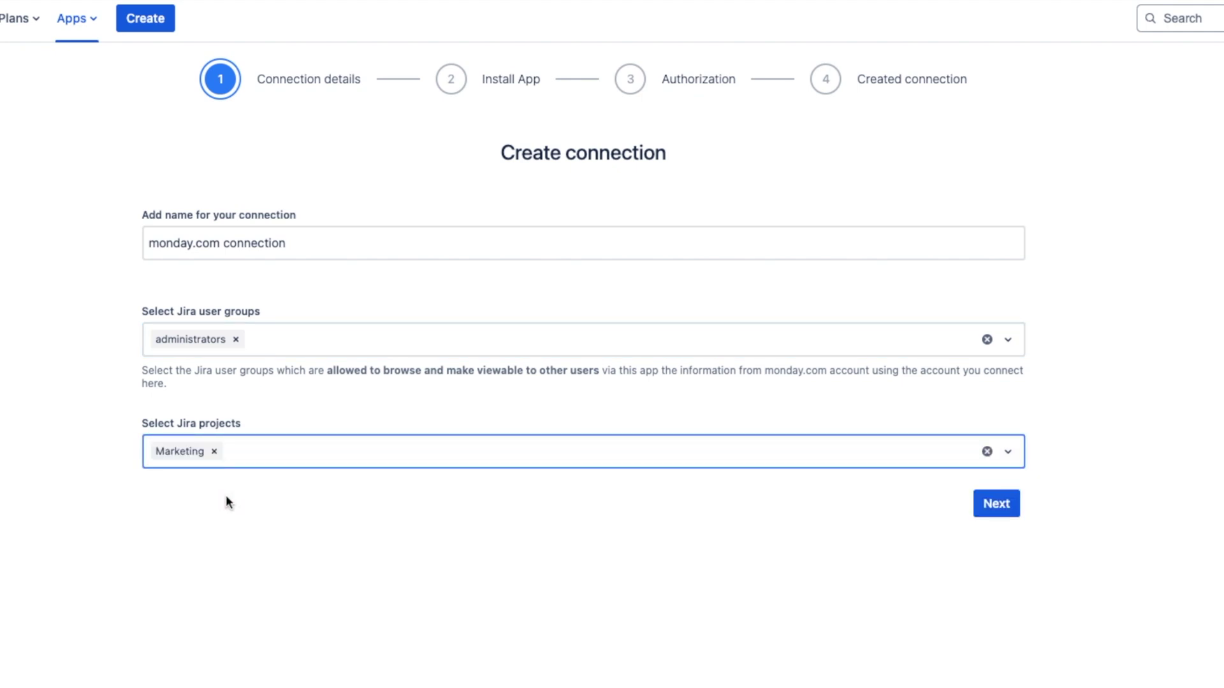
pyautogui.click(989, 504)
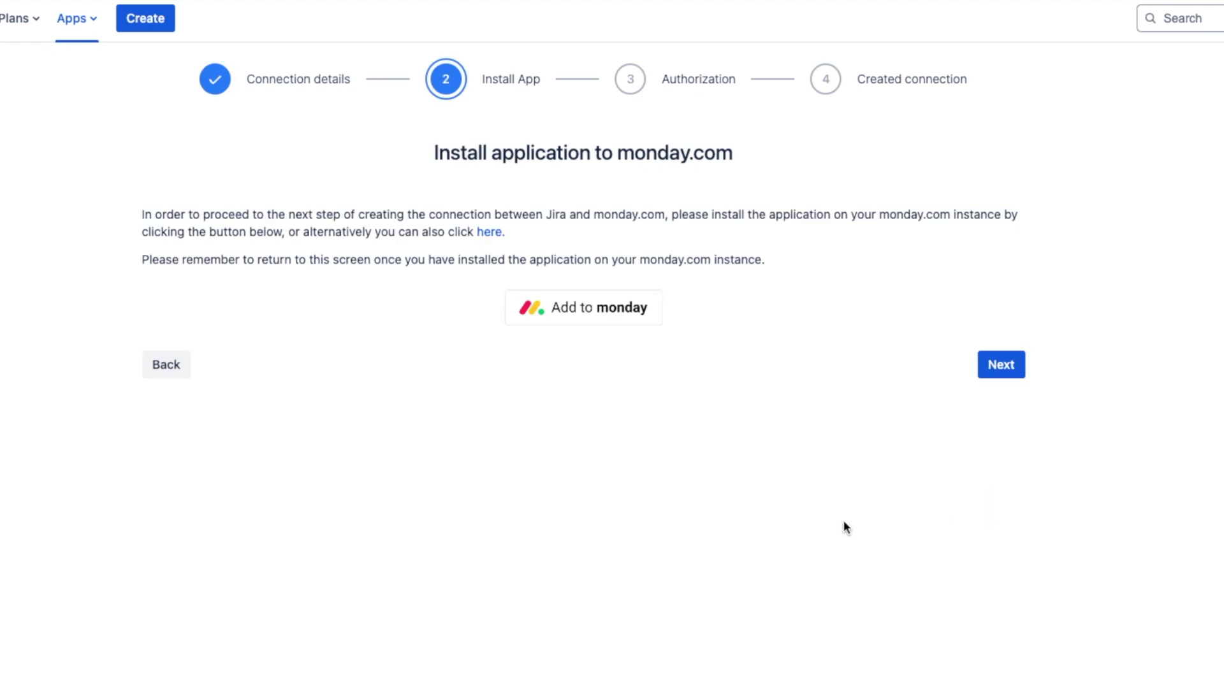
# Step: Install the Jira for monday.com app on the monday.com account
pyautogui.click(611, 308)
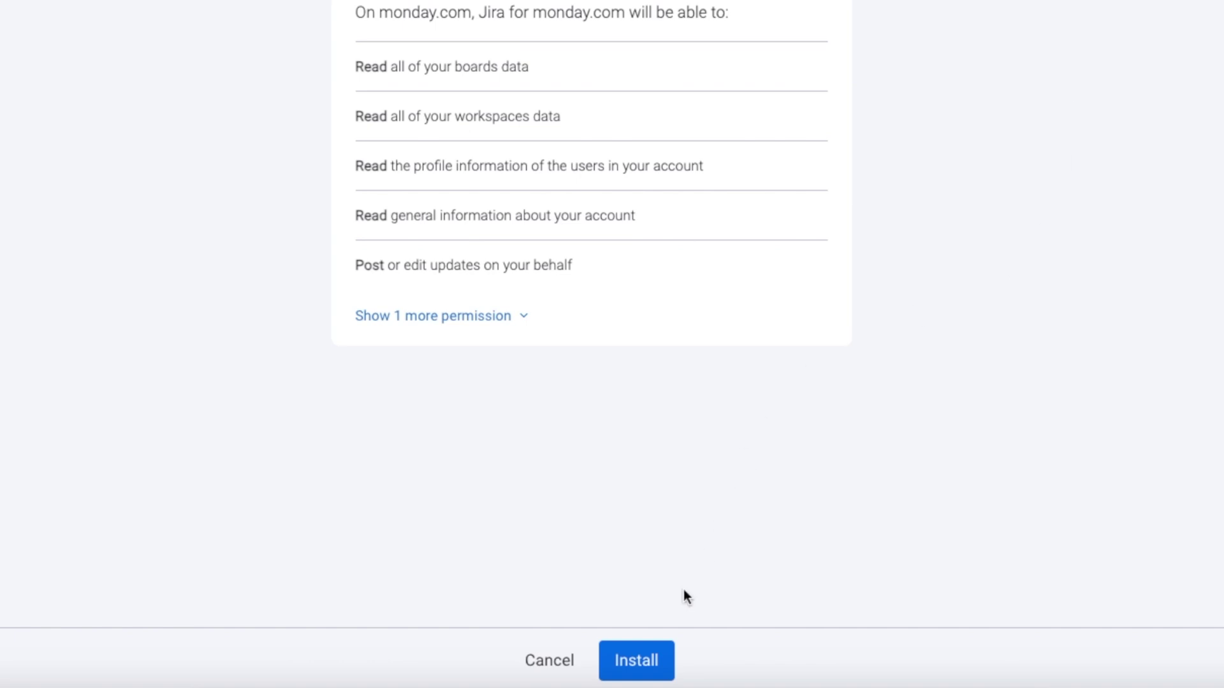
pyautogui.click(654, 667)
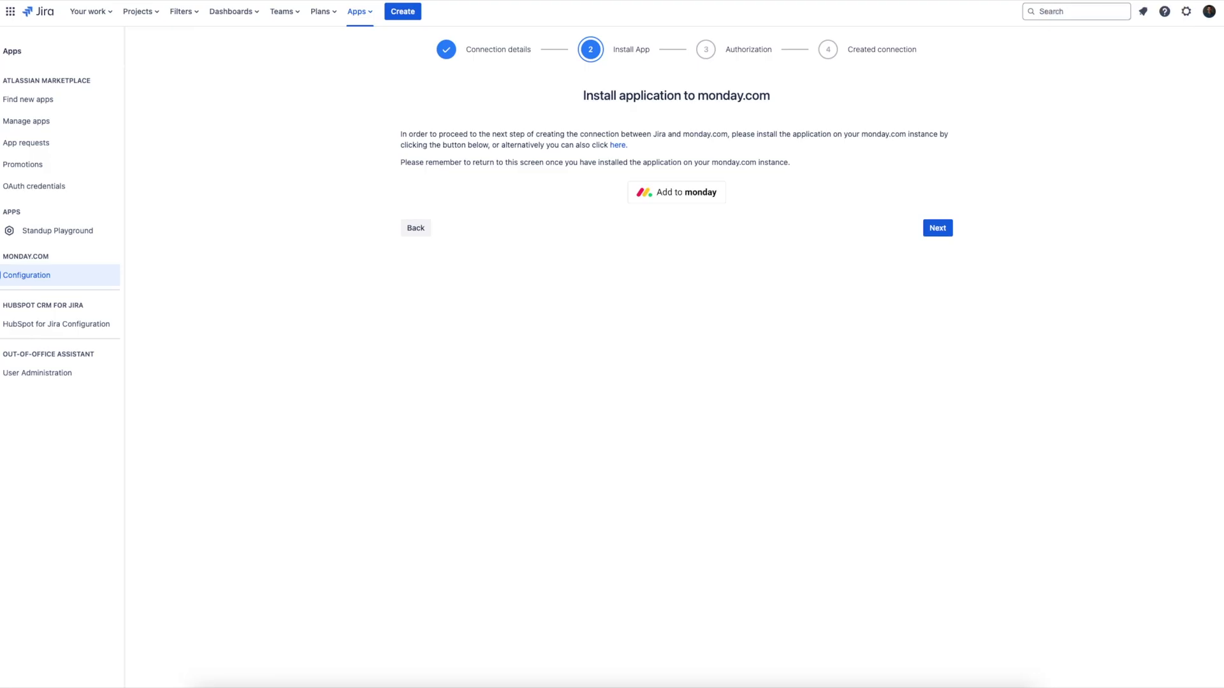
# Step: Authenticate and authorize Jira's access to the monday.com account
pyautogui.click(932, 229)
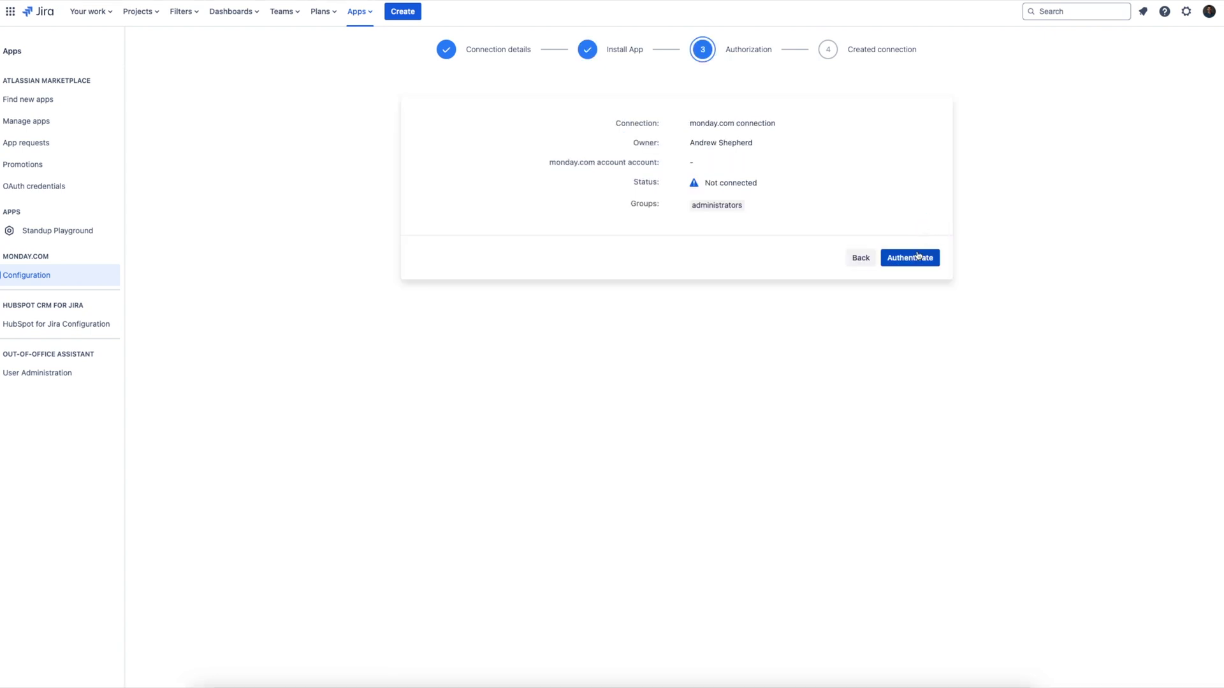
pyautogui.click(917, 257)
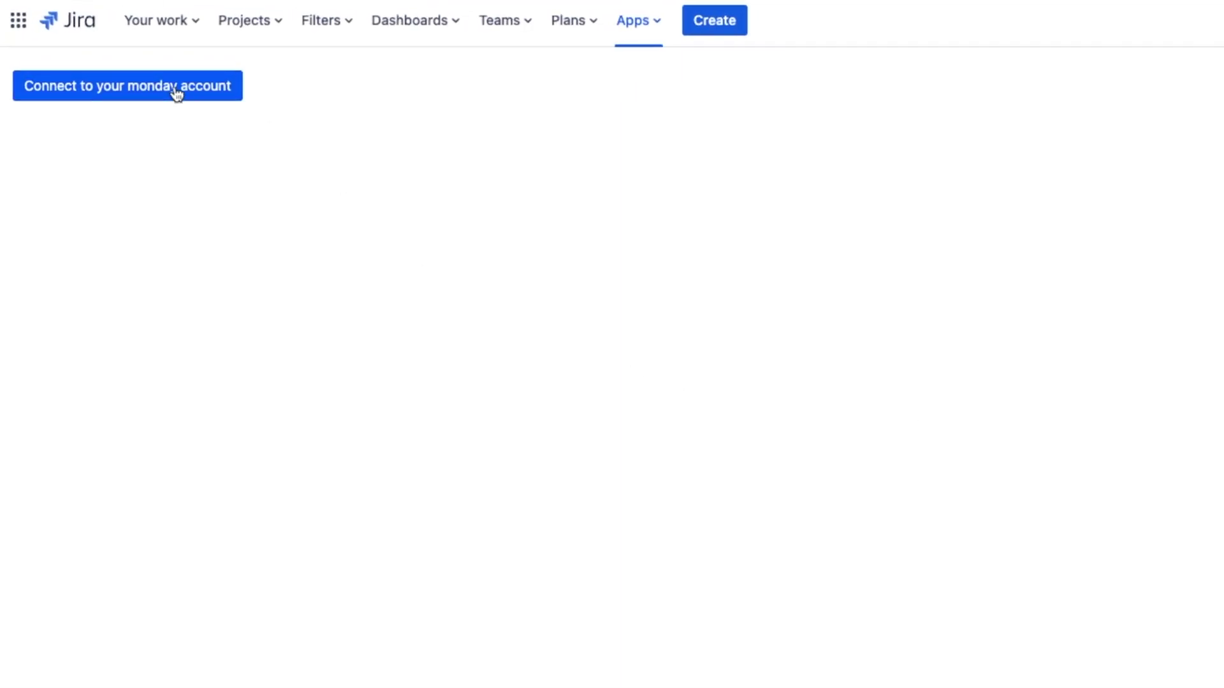
pyautogui.click(177, 91)
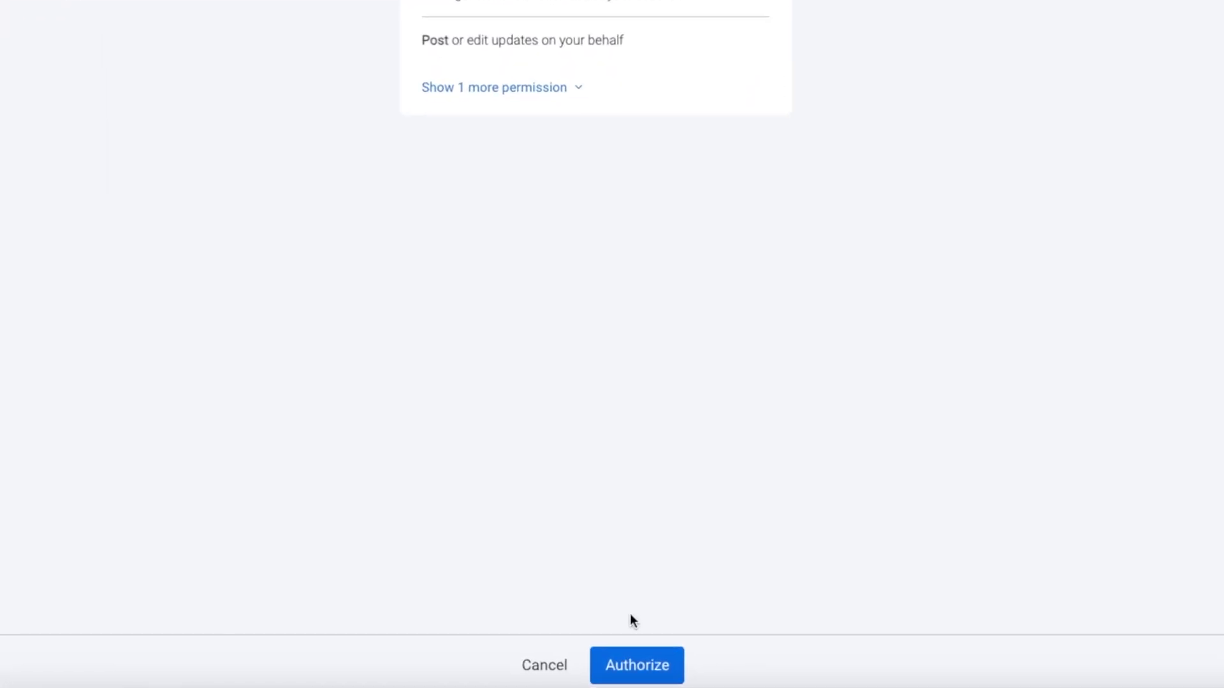
pyautogui.click(638, 668)
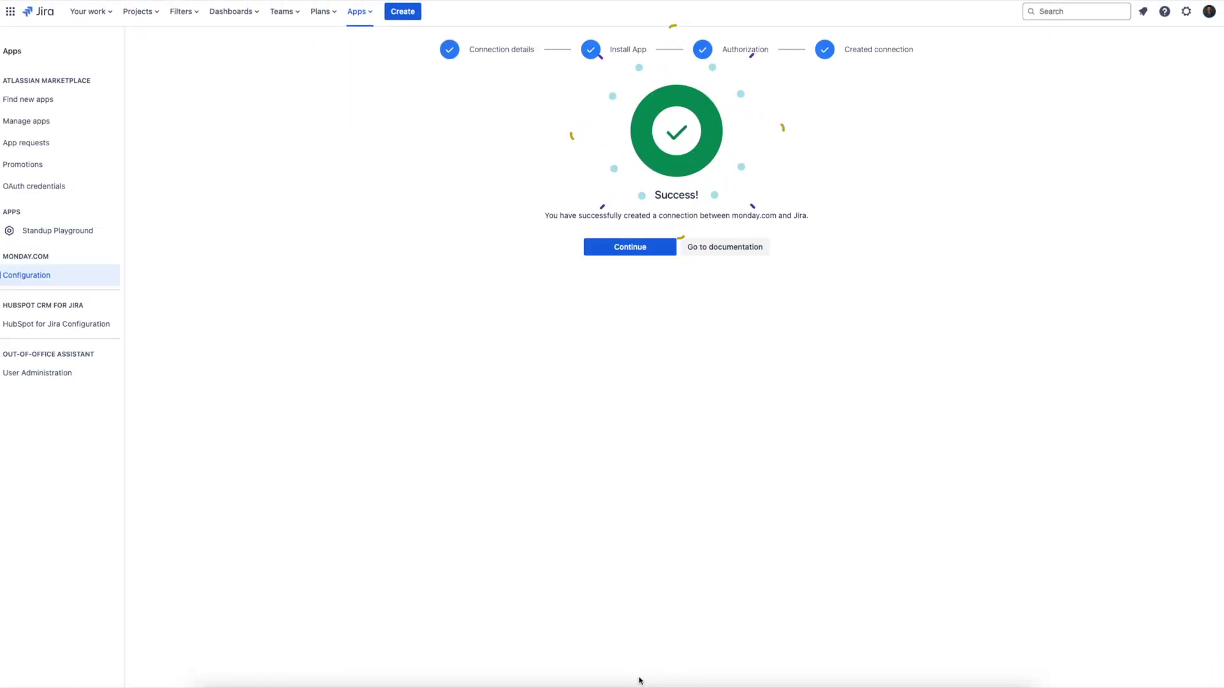
# Step: Edit the connection to also grant the atlassian-addons-admin group and save it
pyautogui.click(628, 249)
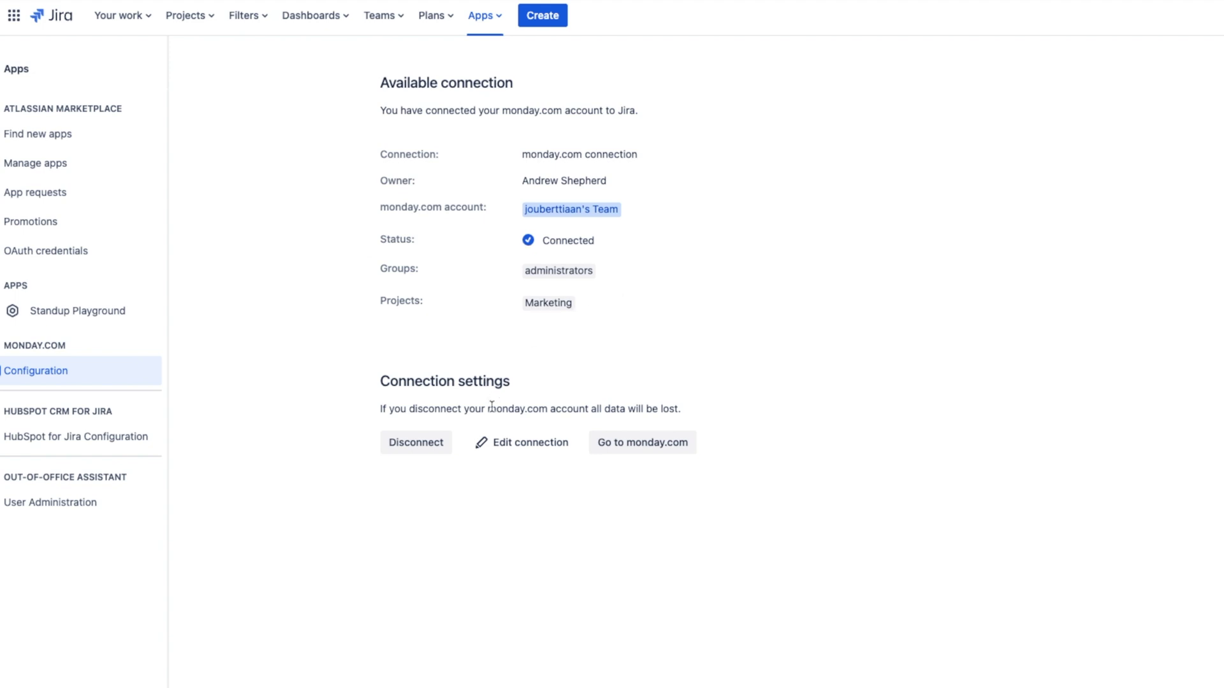
pyautogui.click(501, 442)
pyautogui.click(379, 315)
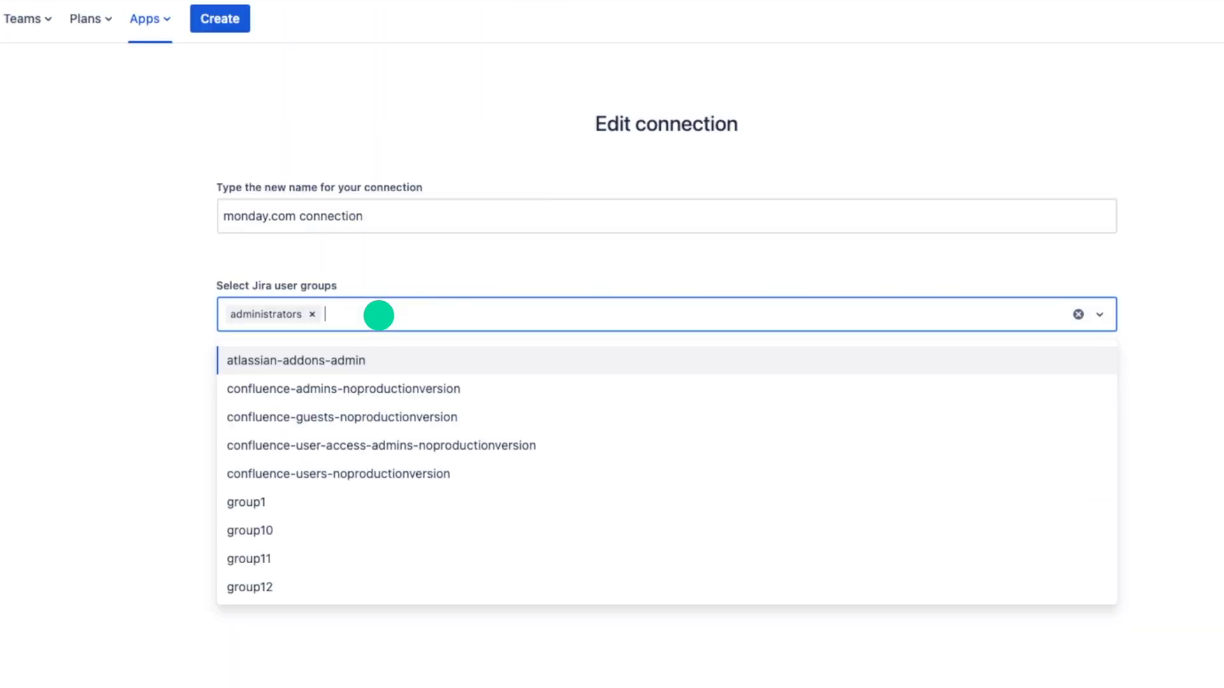
pyautogui.click(363, 362)
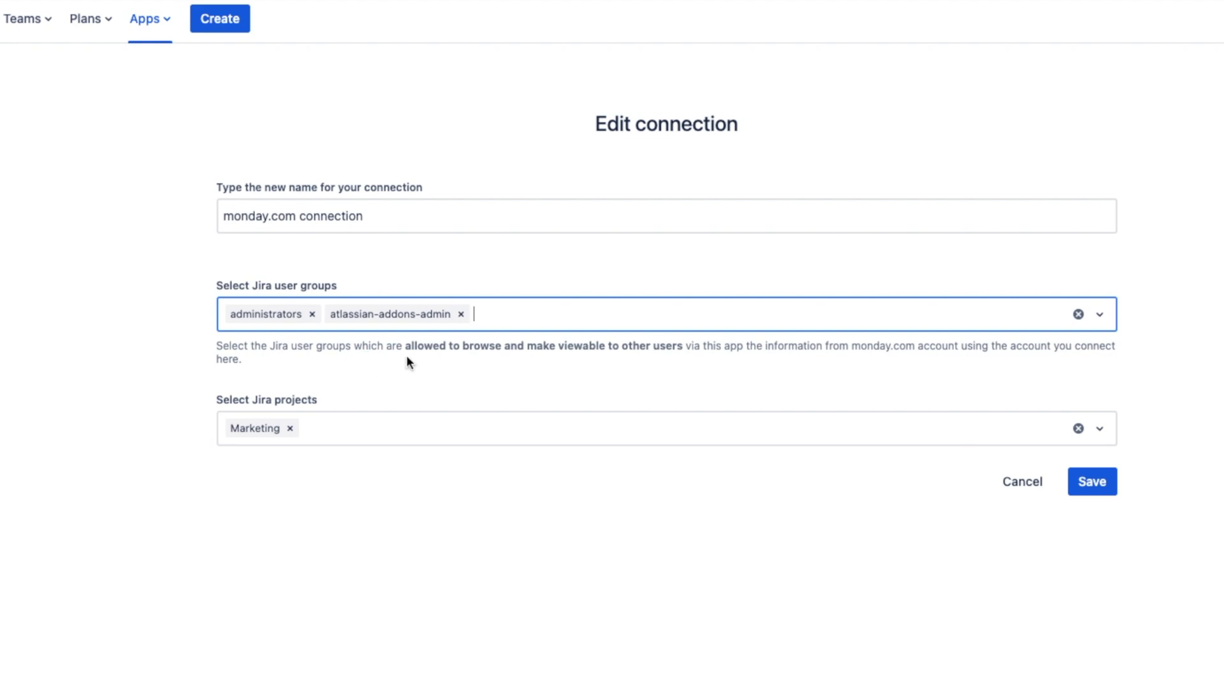
pyautogui.click(1090, 488)
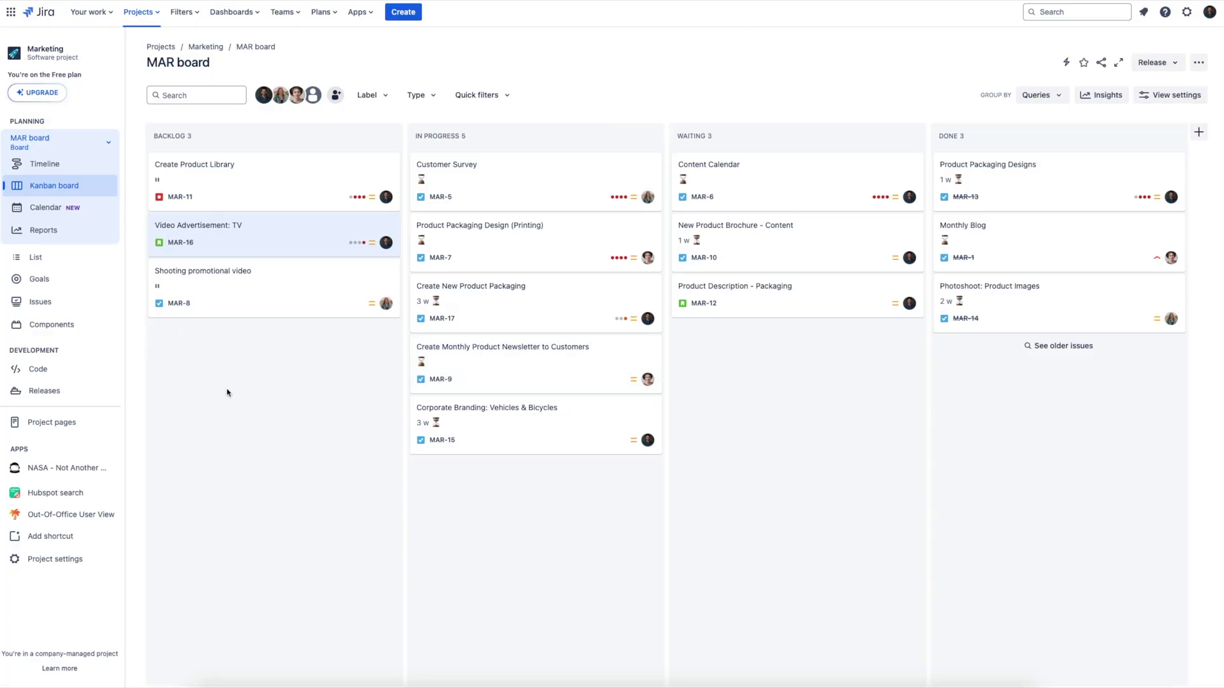
# Step: On issue MAR-7, add a monday.com panel set to embed a board
pyautogui.click(479, 232)
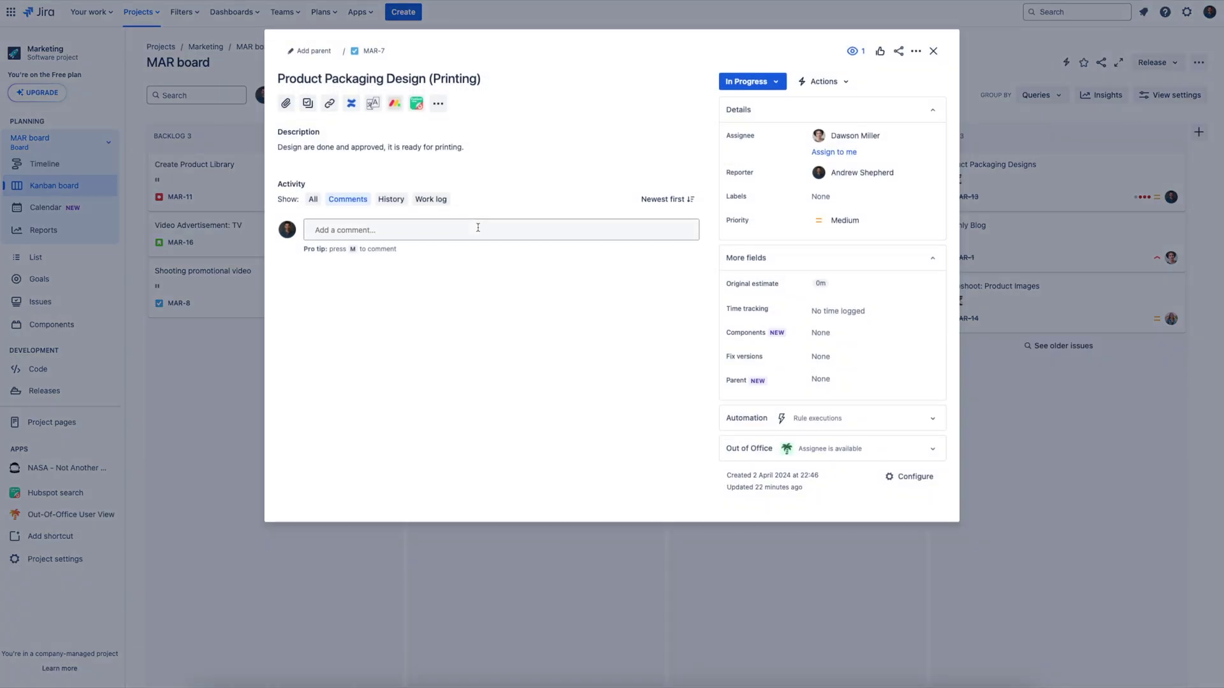
pyautogui.click(396, 106)
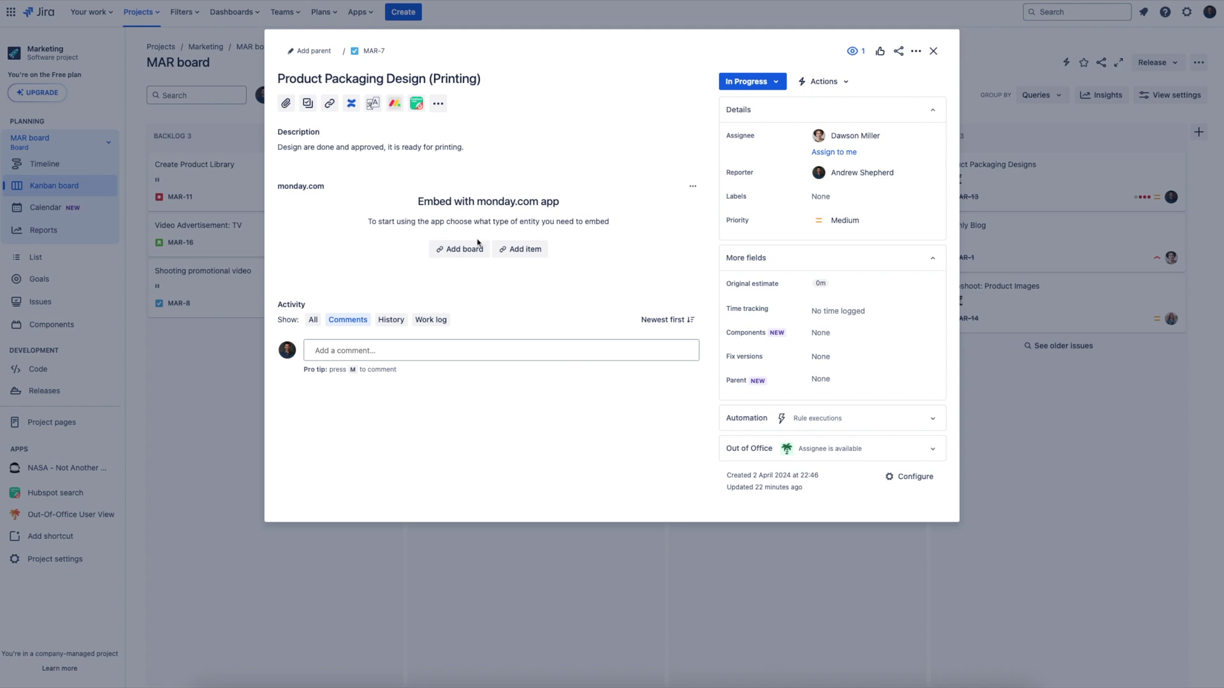
pyautogui.click(464, 248)
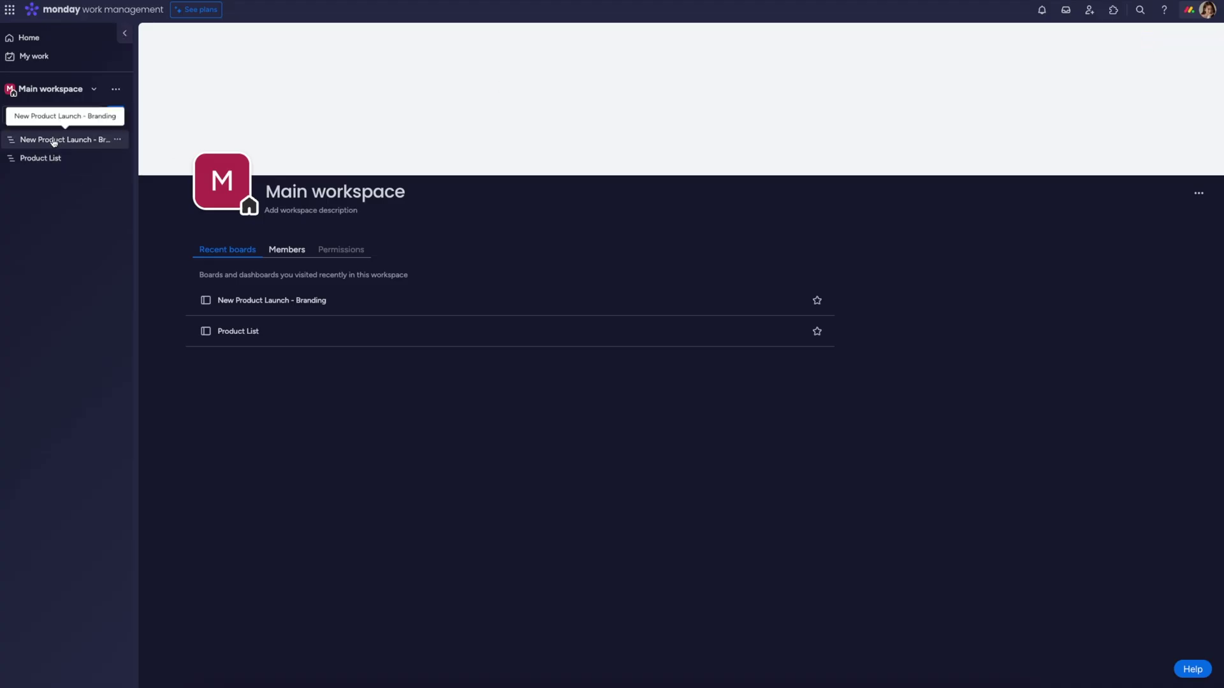
# Step: Copy the New Product Launch - Branding board's embed code from its Share dialog
pyautogui.click(54, 141)
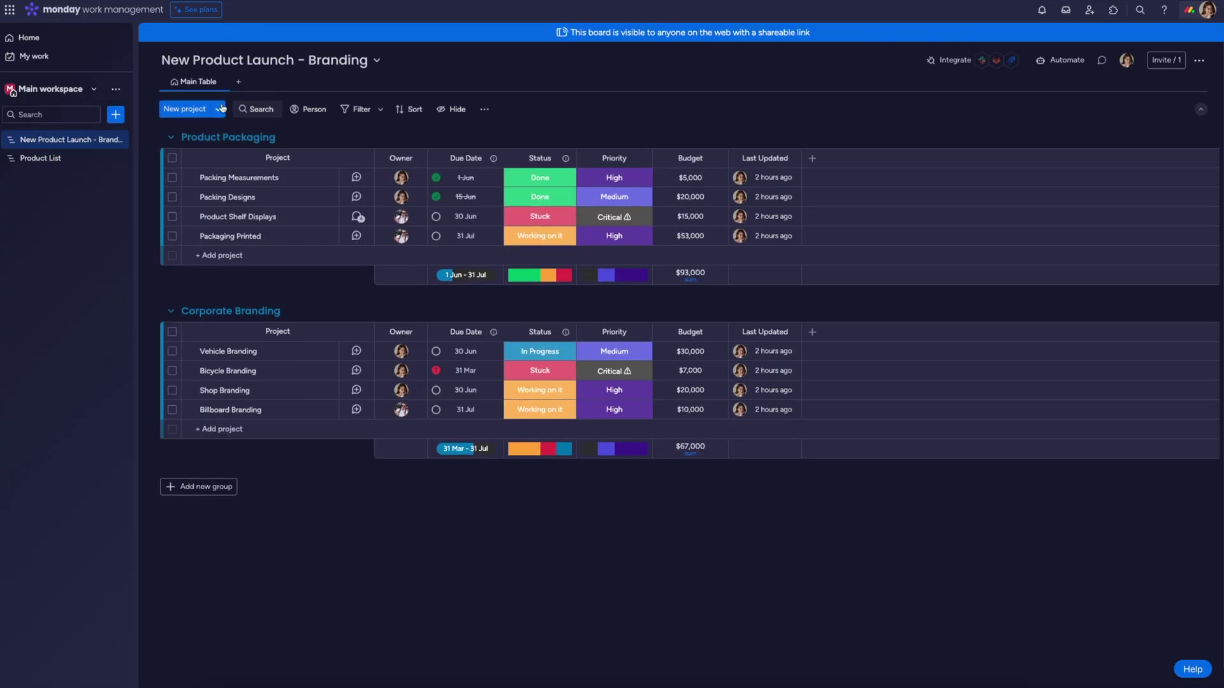
pyautogui.click(220, 82)
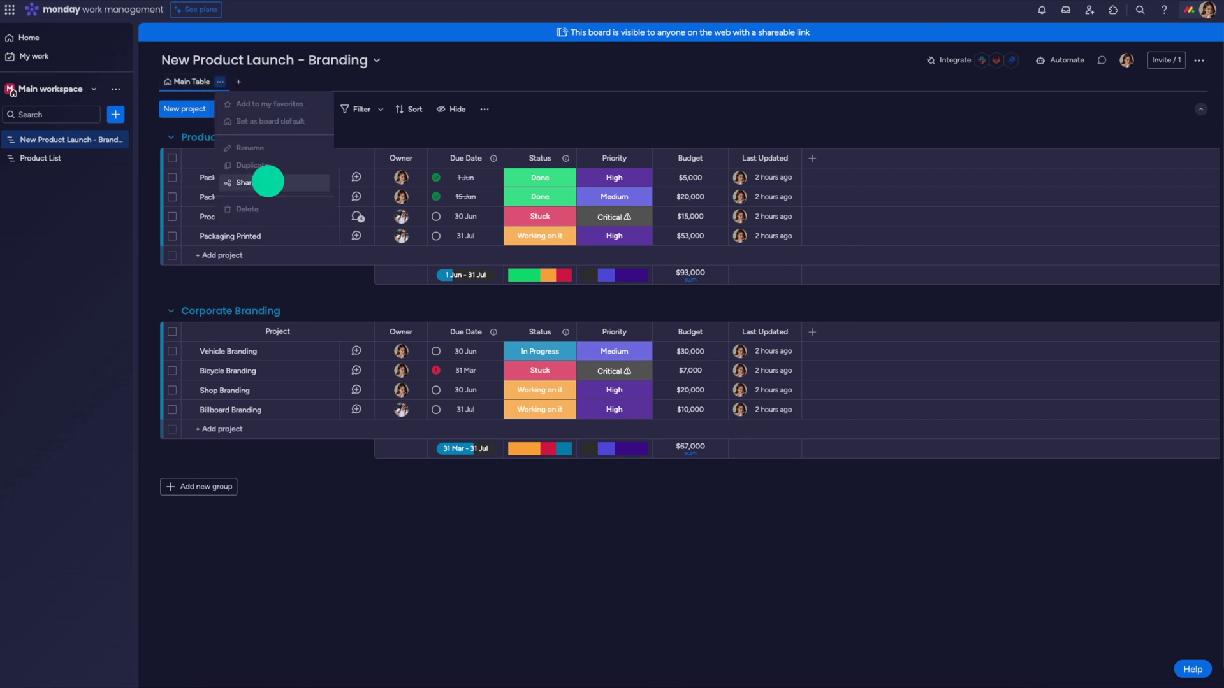
pyautogui.click(267, 182)
pyautogui.click(728, 378)
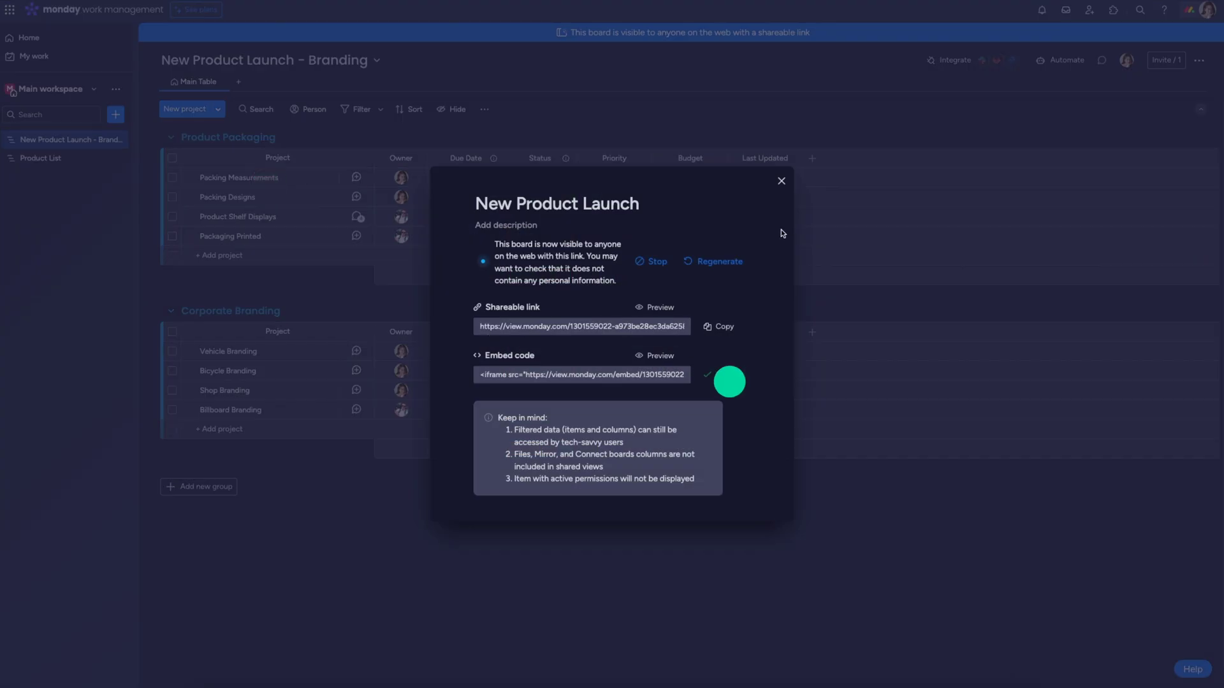
pyautogui.click(781, 181)
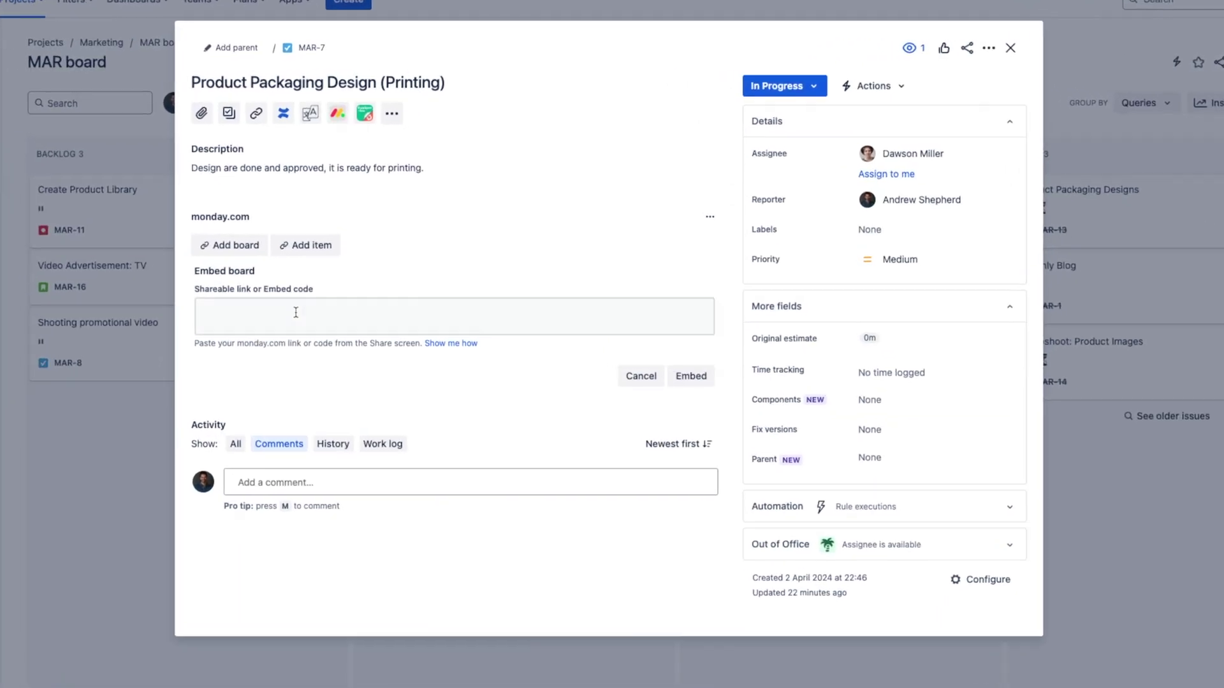
# Step: Paste the embed code, load the board and save it as a card named 'Product'
pyautogui.click(282, 323)
pyautogui.hotkey('ctrl', 'v')
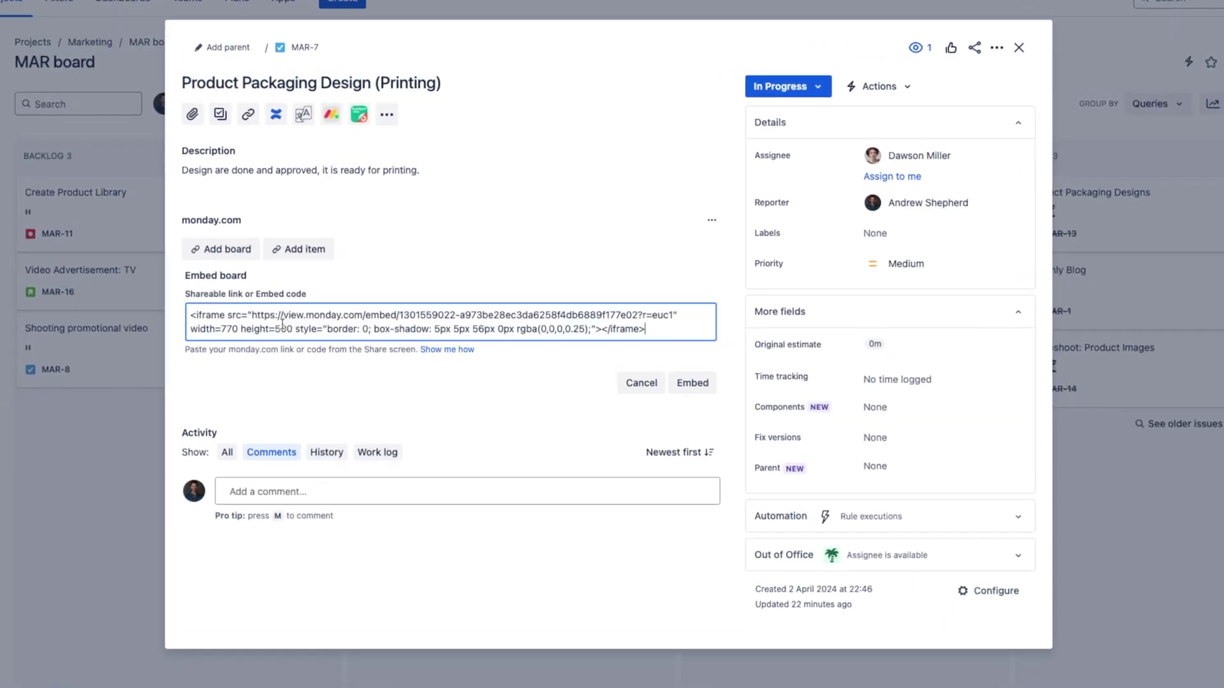
pyautogui.click(693, 383)
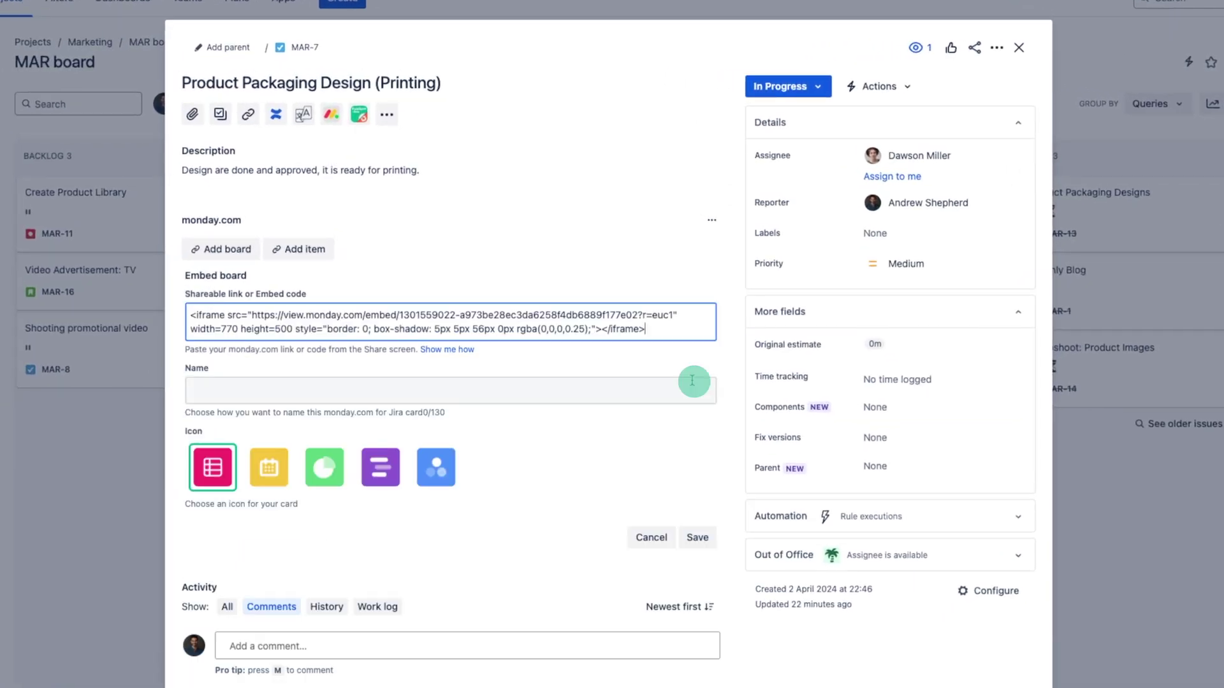
pyautogui.click(230, 386)
pyautogui.write('Product')
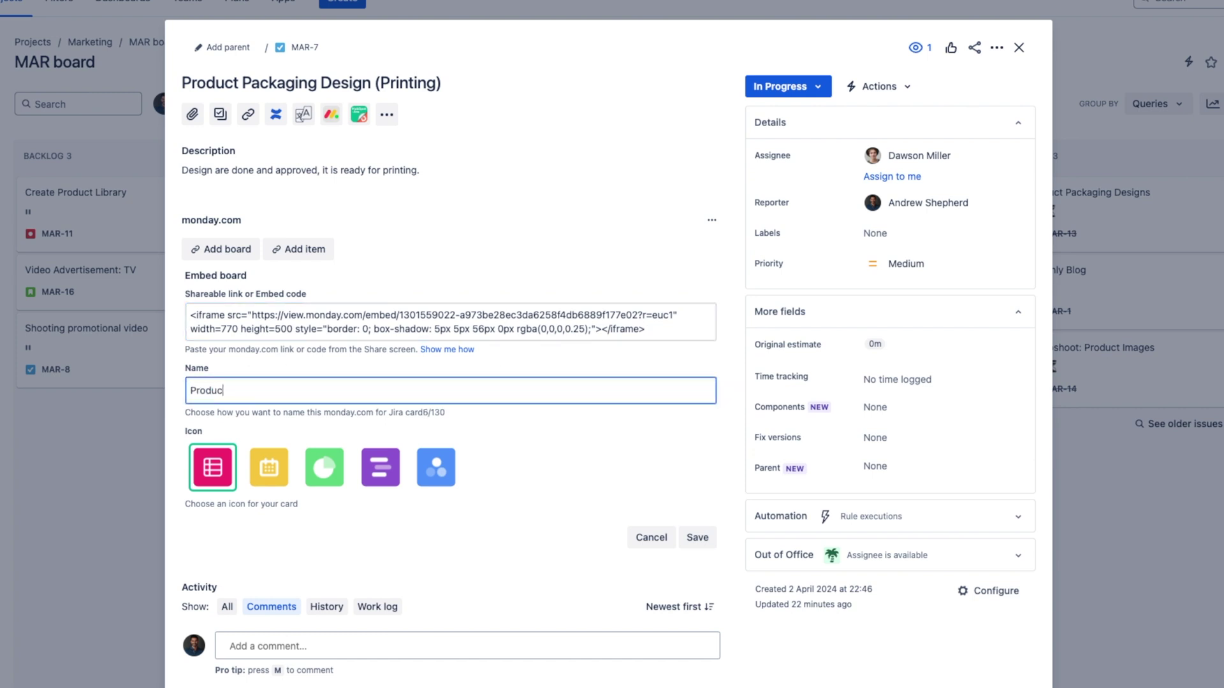
pyautogui.click(697, 538)
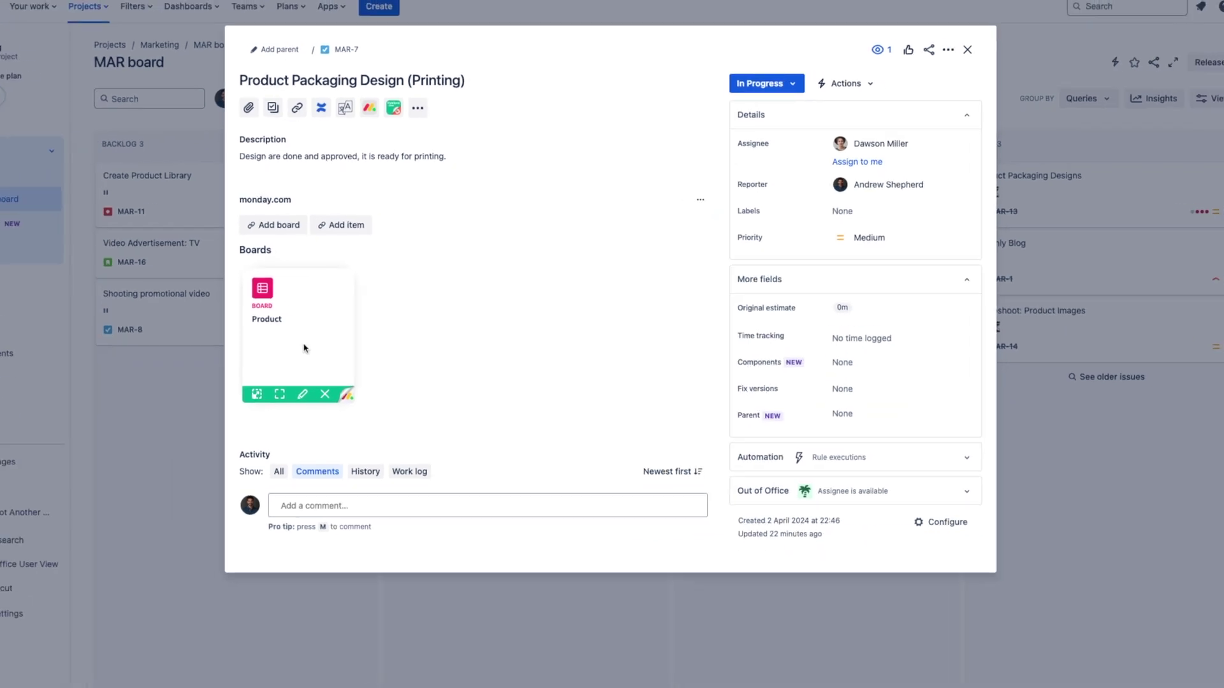
# Step: Preview the Product card full-size, then give it the Timeline icon
pyautogui.click(294, 363)
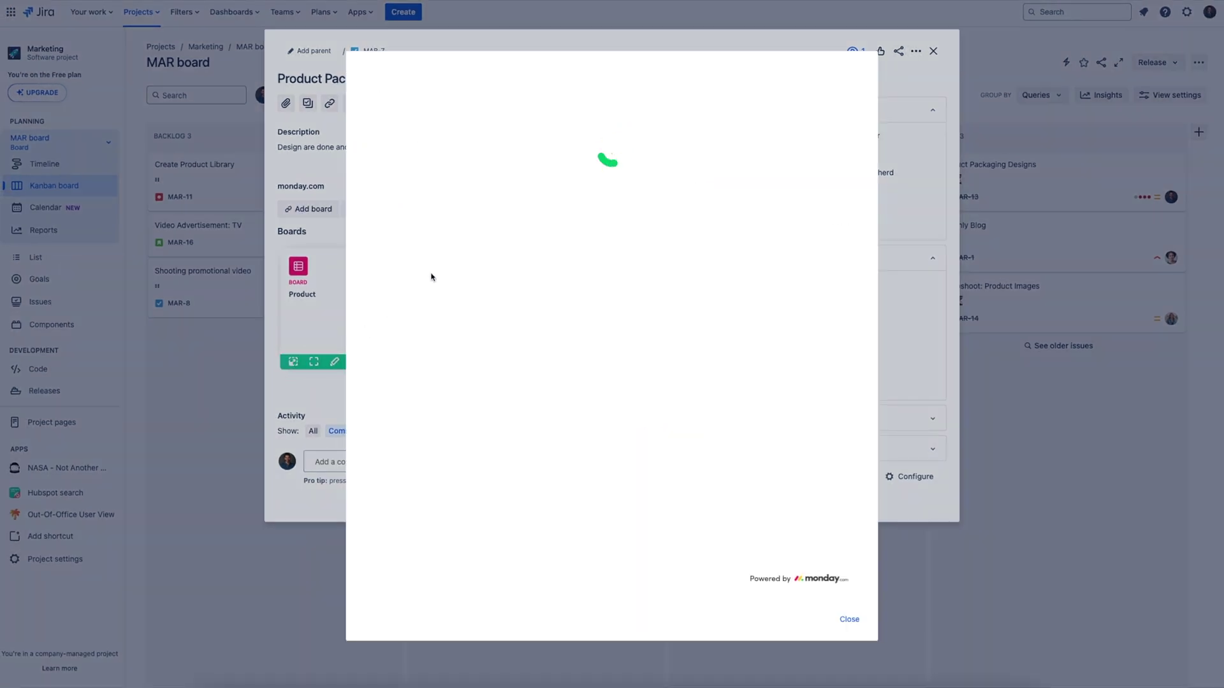
pyautogui.hscroll(2, 574, 235)
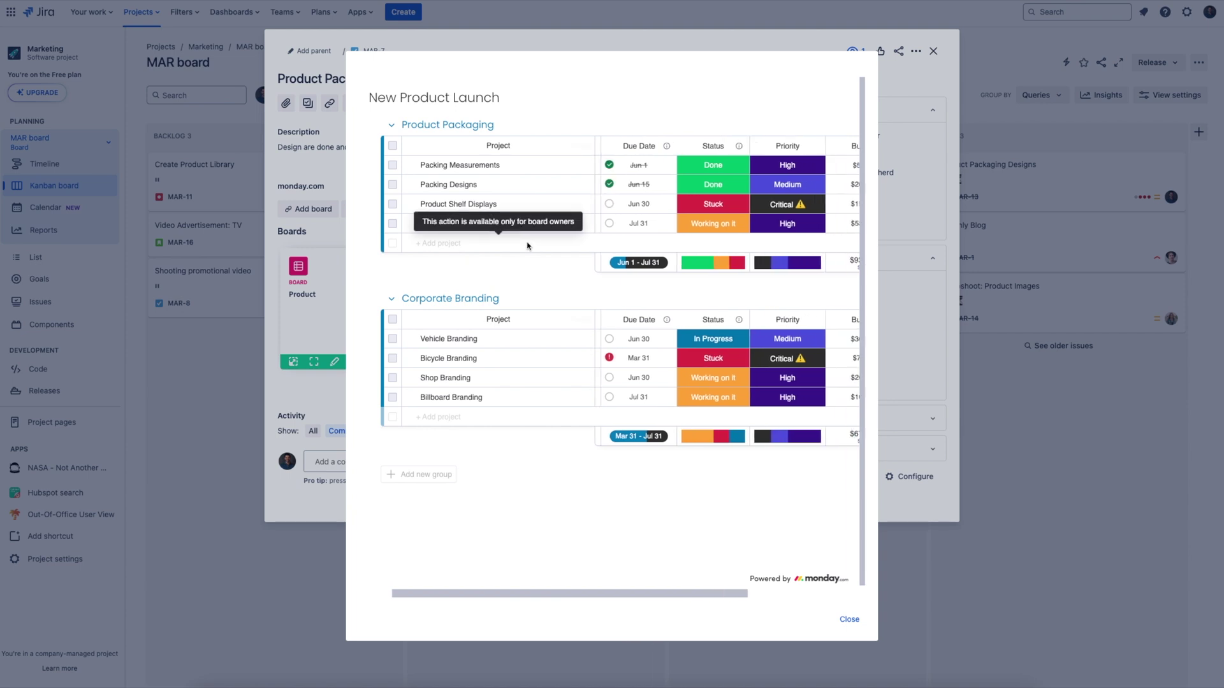
pyautogui.hscroll(2, 574, 236)
pyautogui.hscroll(-2, 631, 225)
pyautogui.hscroll(-2, 716, 209)
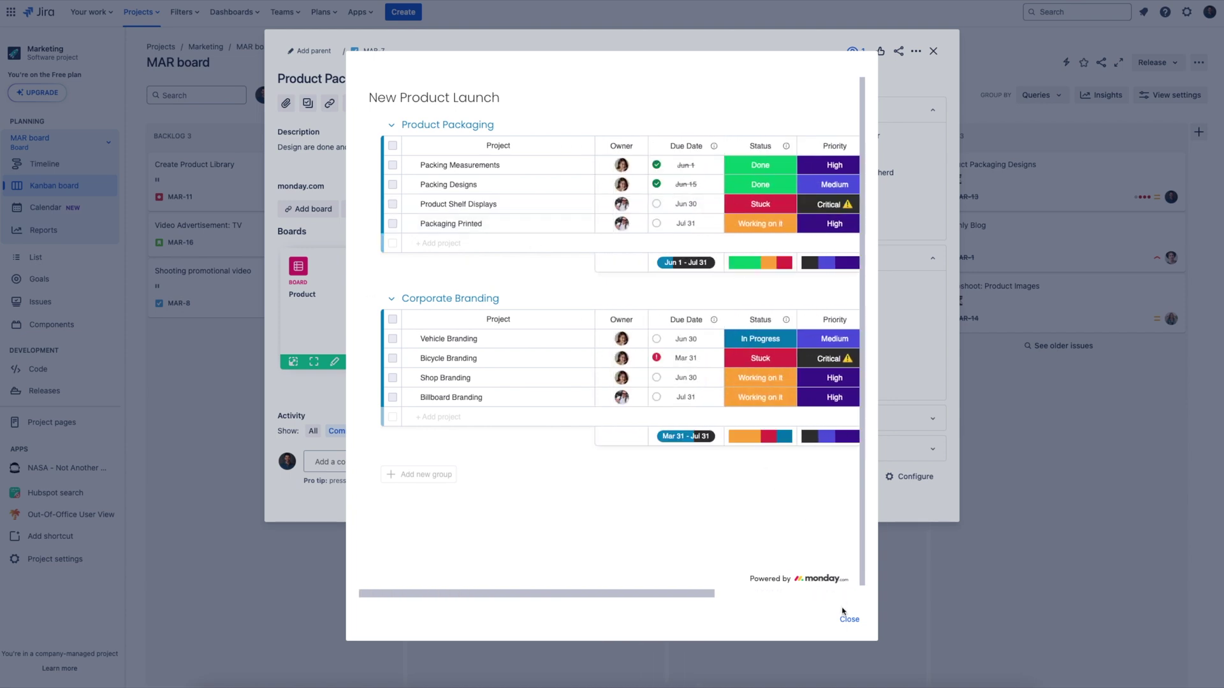
pyautogui.click(848, 618)
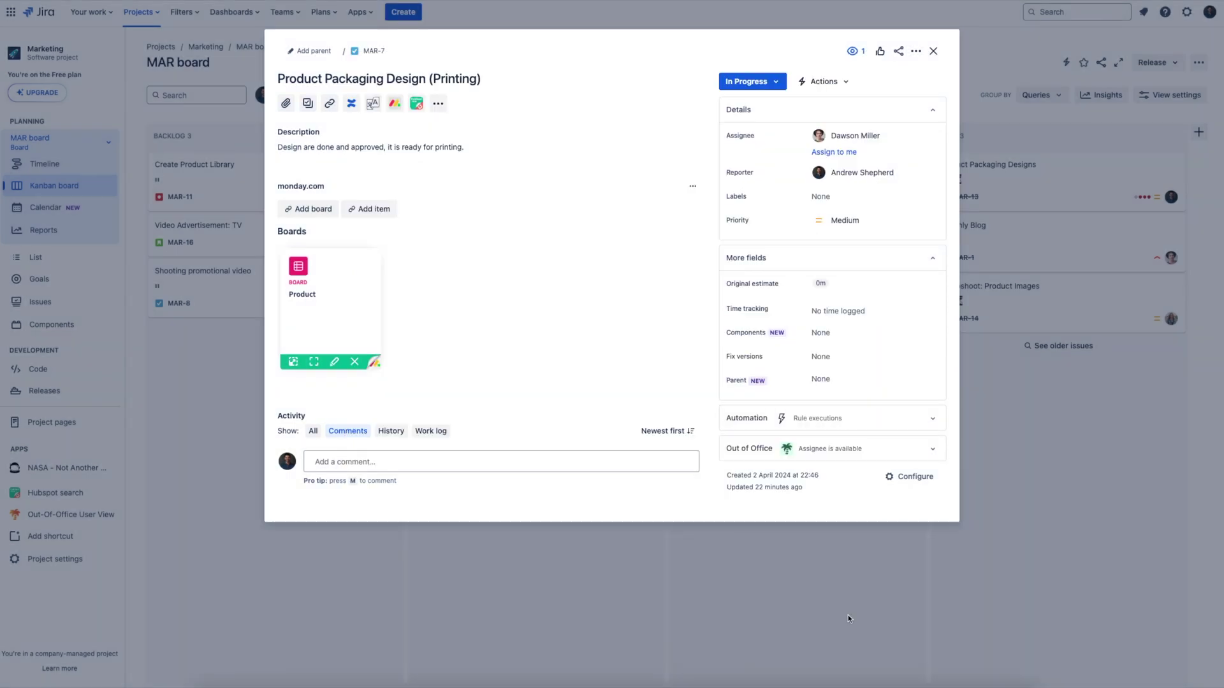
pyautogui.click(333, 361)
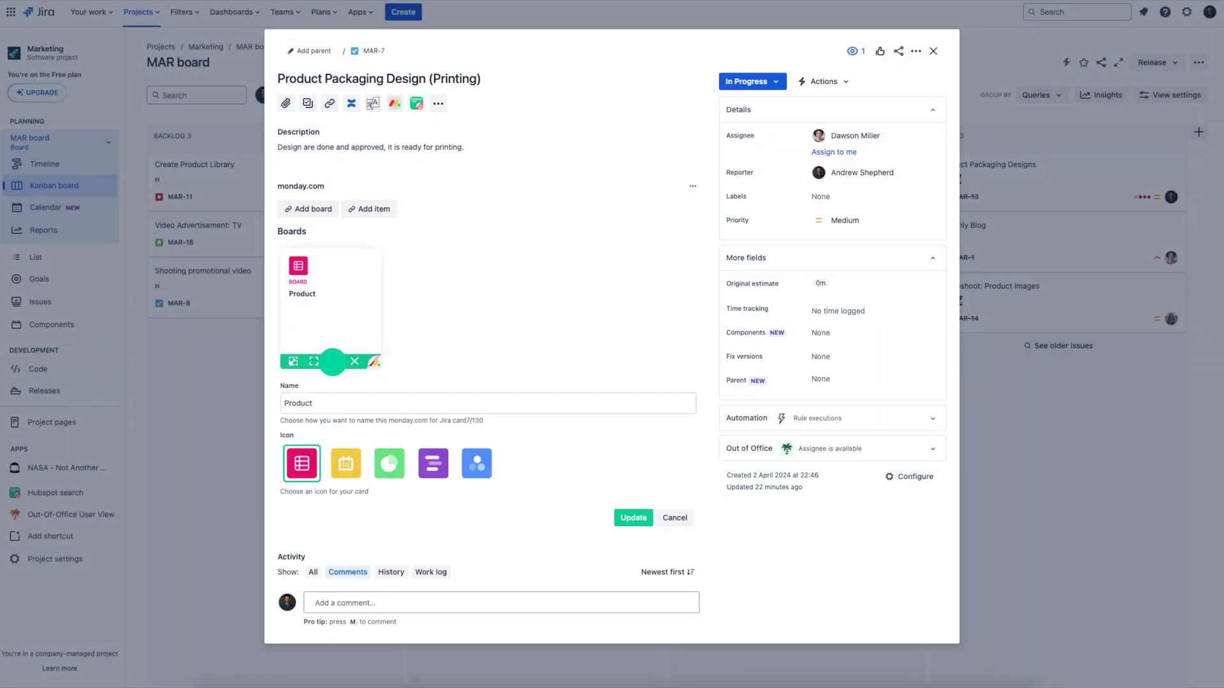
pyautogui.click(432, 463)
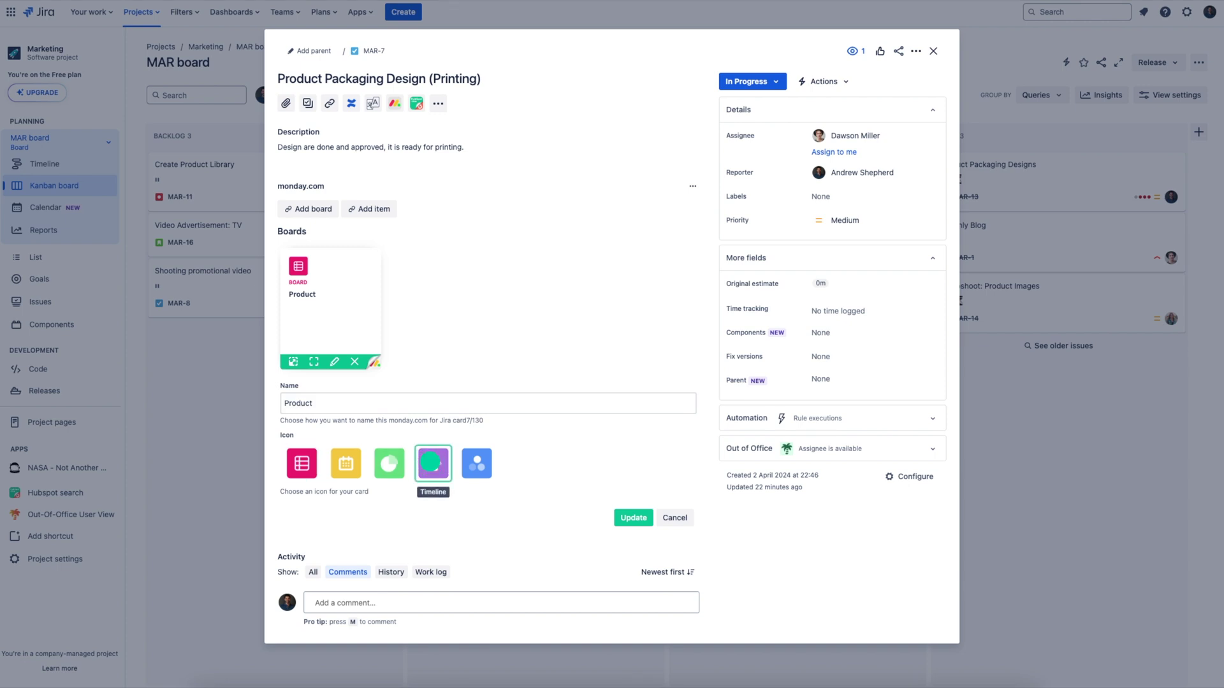
pyautogui.click(636, 518)
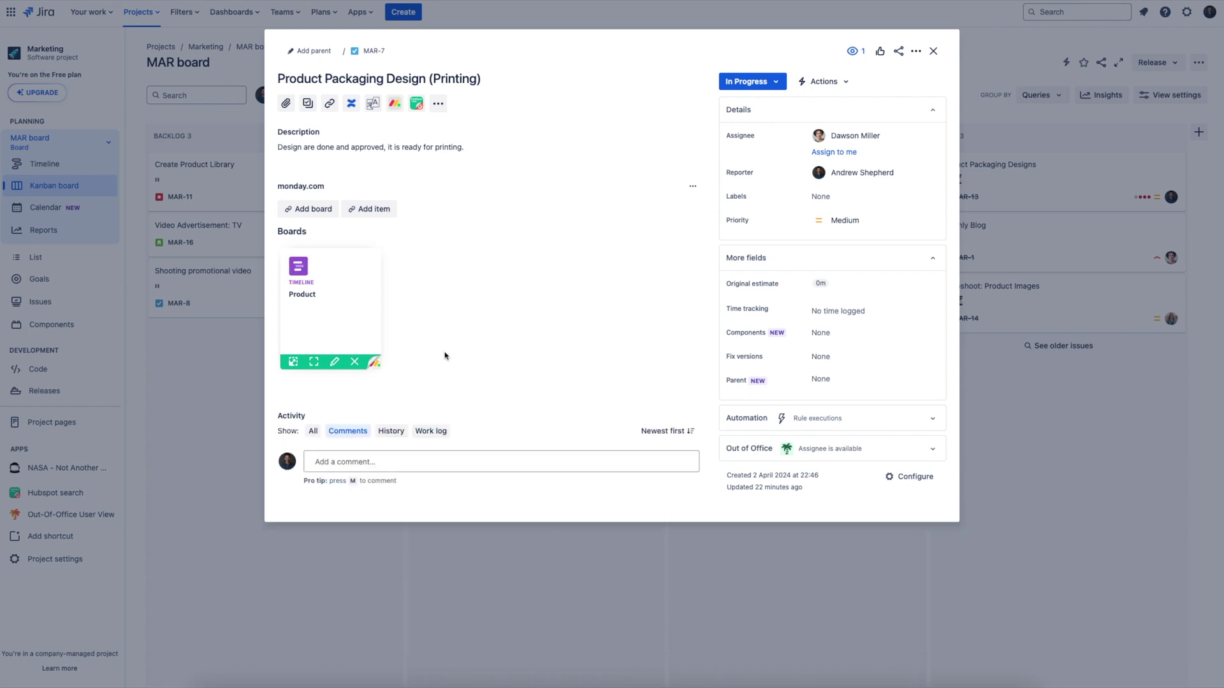
# Step: Unlink the Product board from MAR-7 and start embedding a single item instead
pyautogui.click(354, 361)
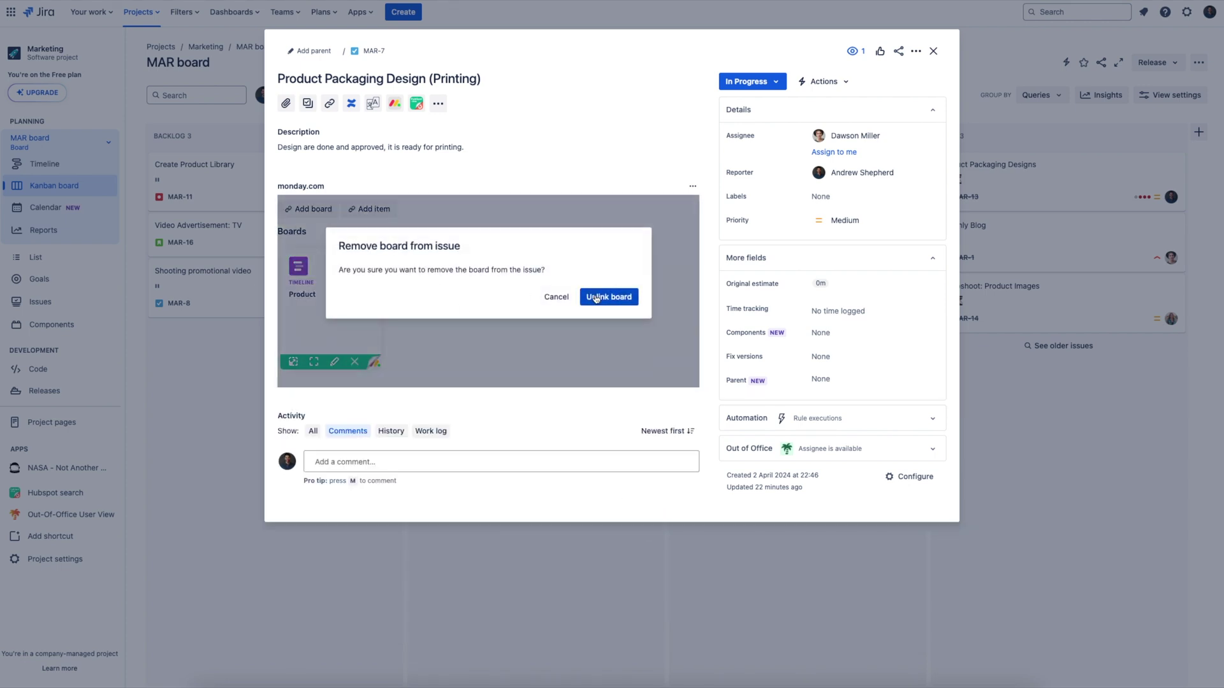
pyautogui.click(596, 297)
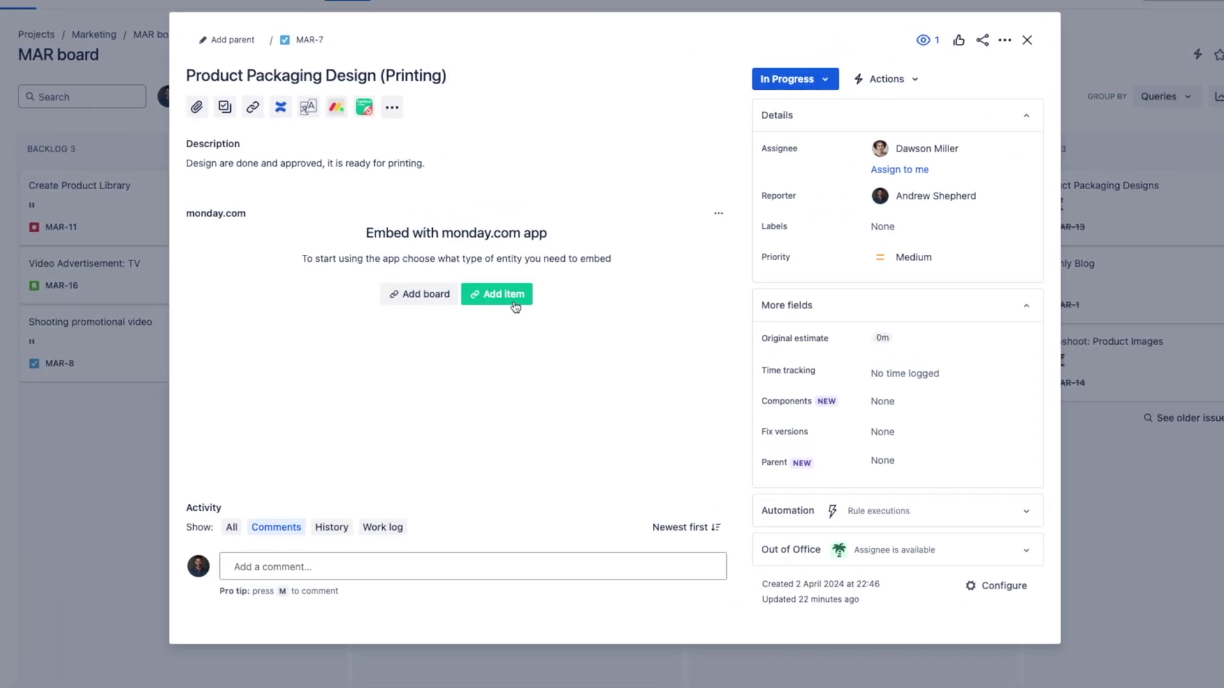
pyautogui.click(514, 306)
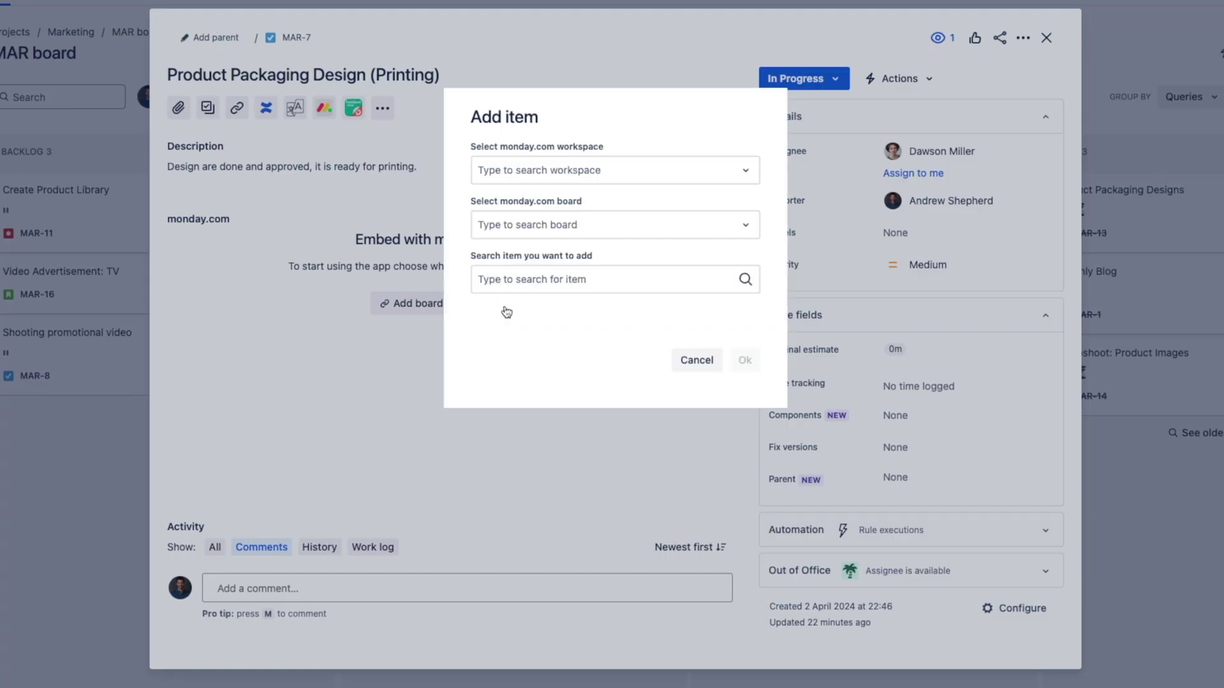
# Step: Embed the Packaging Printed item from Main workspace's New Product Launch - Branding board
pyautogui.click(587, 168)
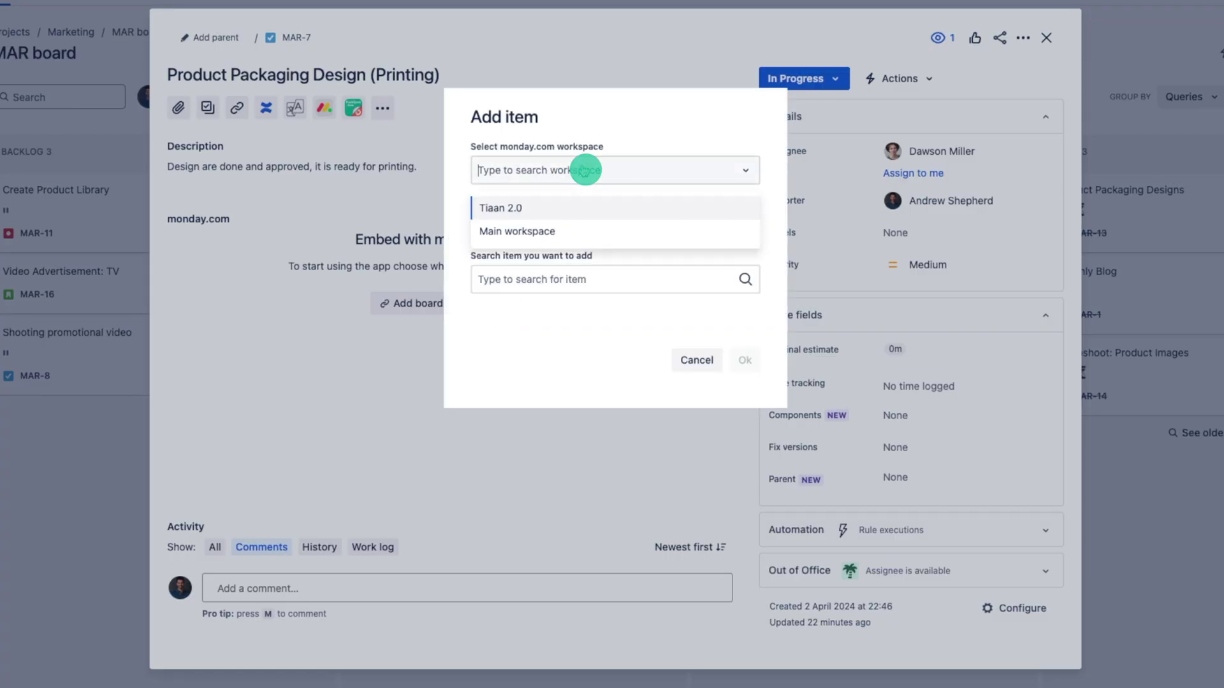
pyautogui.click(561, 233)
pyautogui.click(554, 285)
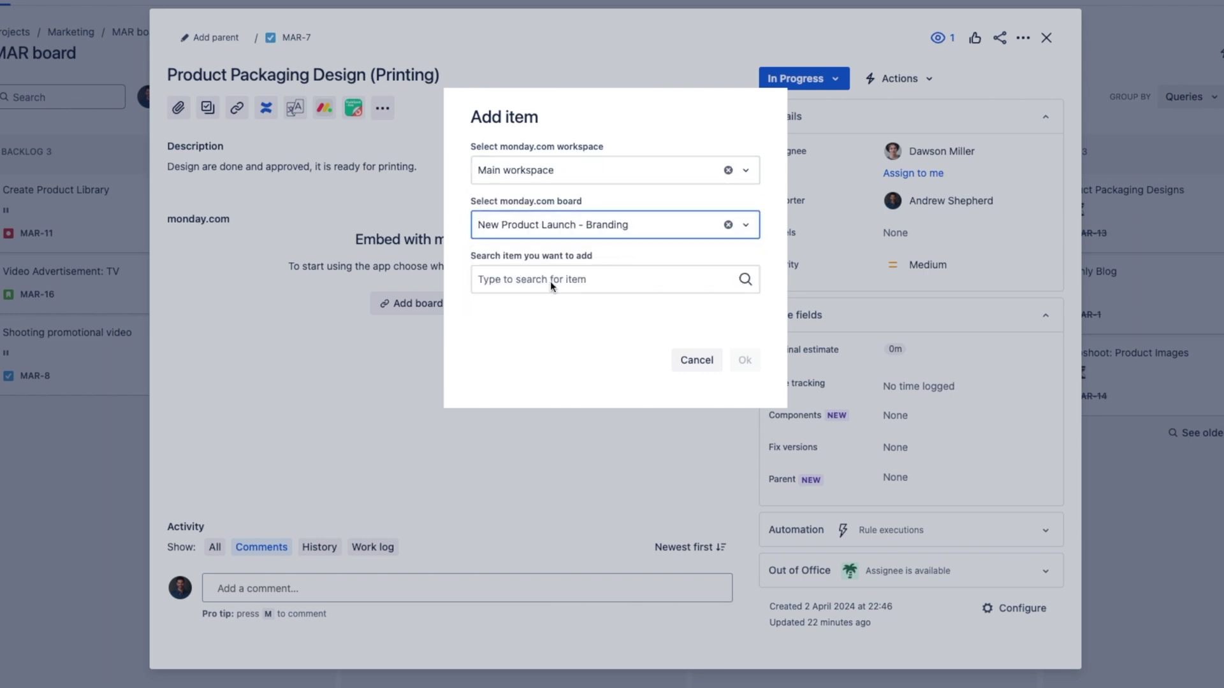
pyautogui.click(552, 287)
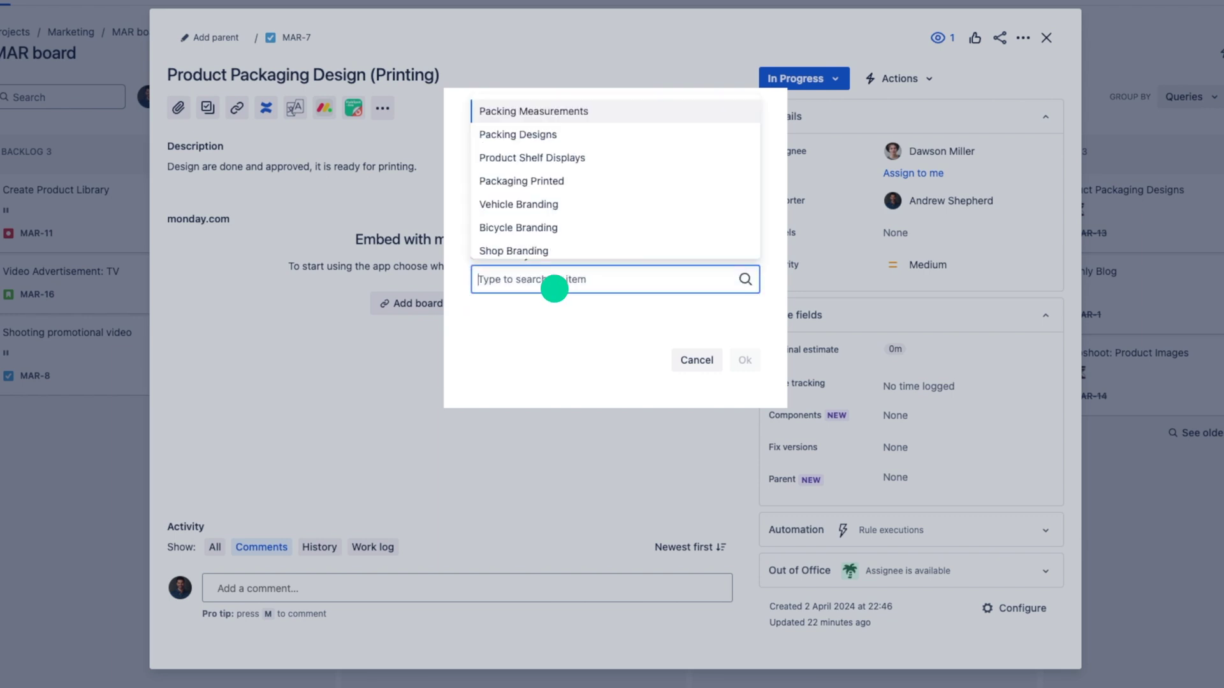
pyautogui.click(563, 183)
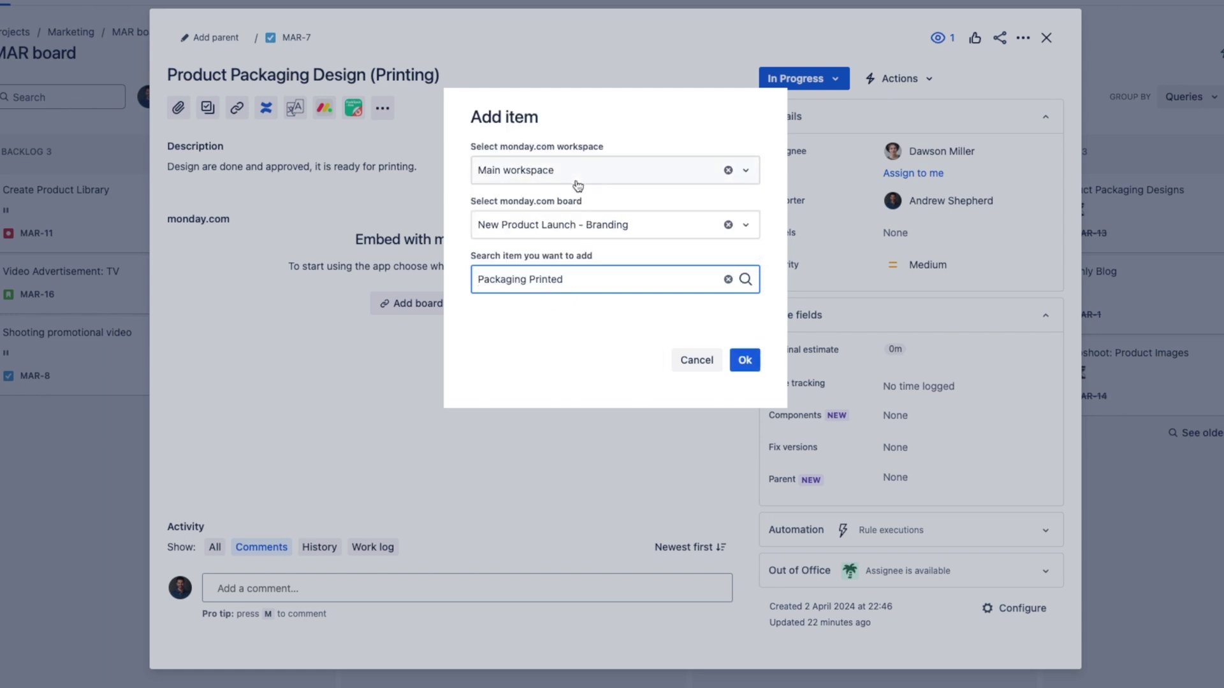
pyautogui.click(744, 359)
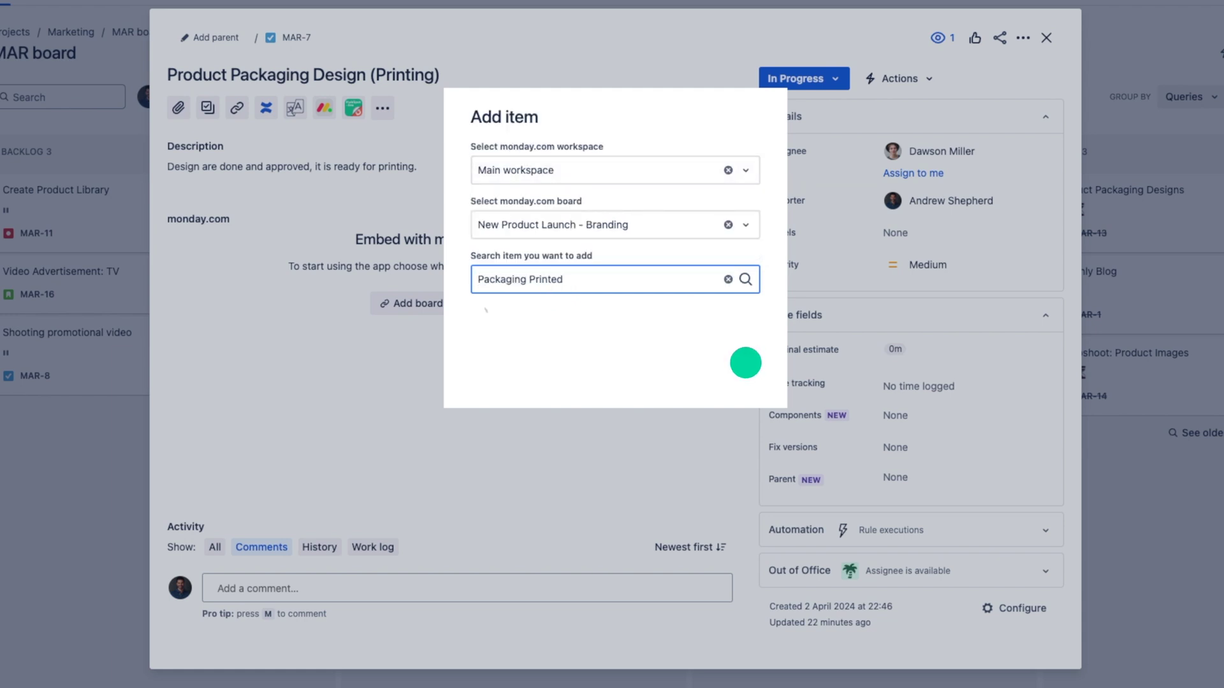
pyautogui.hscroll(3, 575, 373)
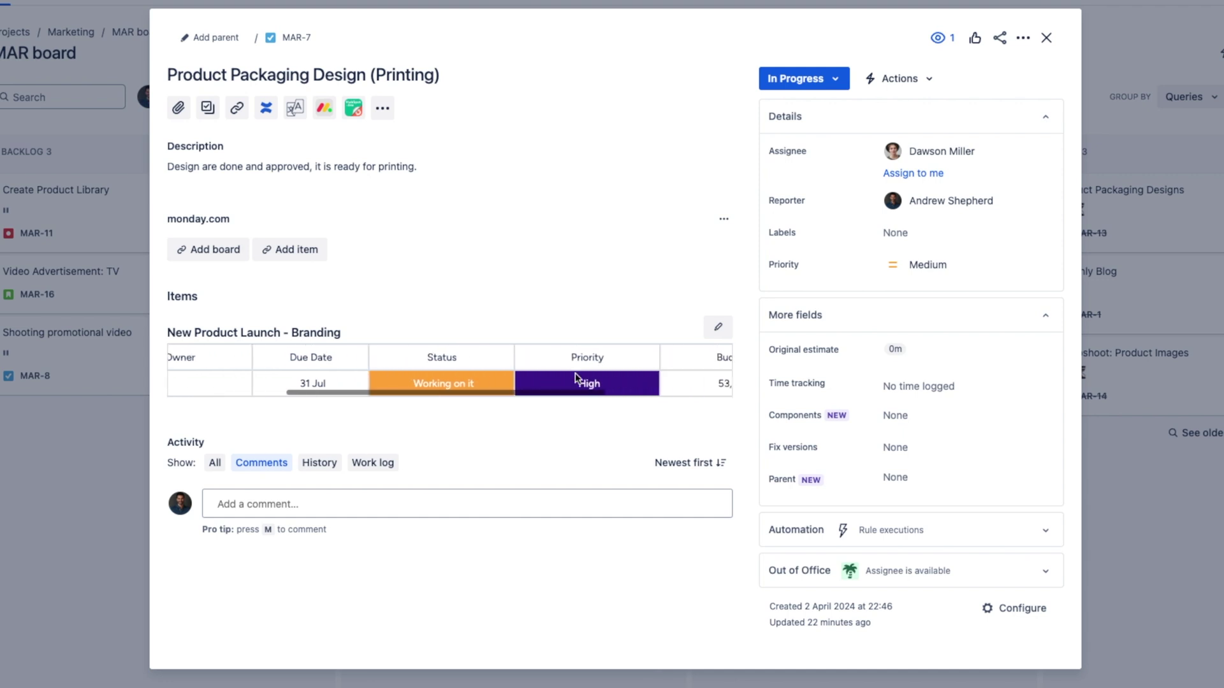
pyautogui.hscroll(3, 575, 373)
pyautogui.hscroll(-3, 524, 374)
pyautogui.hscroll(-3, 520, 376)
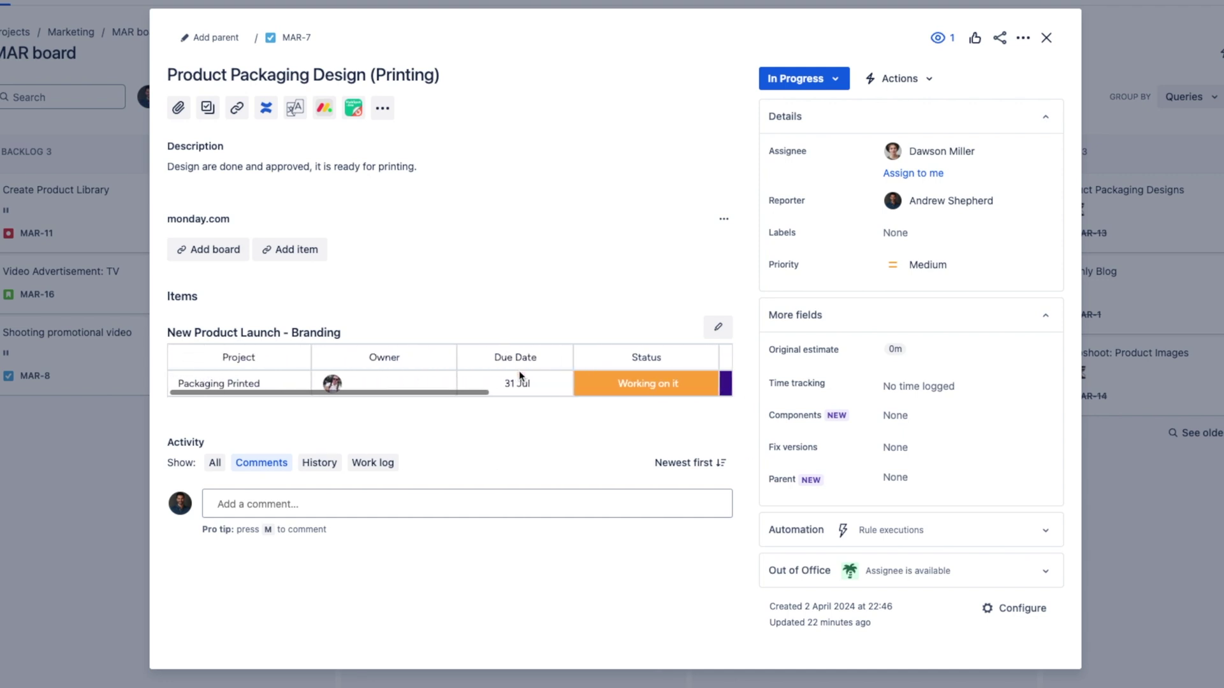
# Step: Trim the item table to Project, Due Date, Status and Priority by removing Owner
pyautogui.click(718, 326)
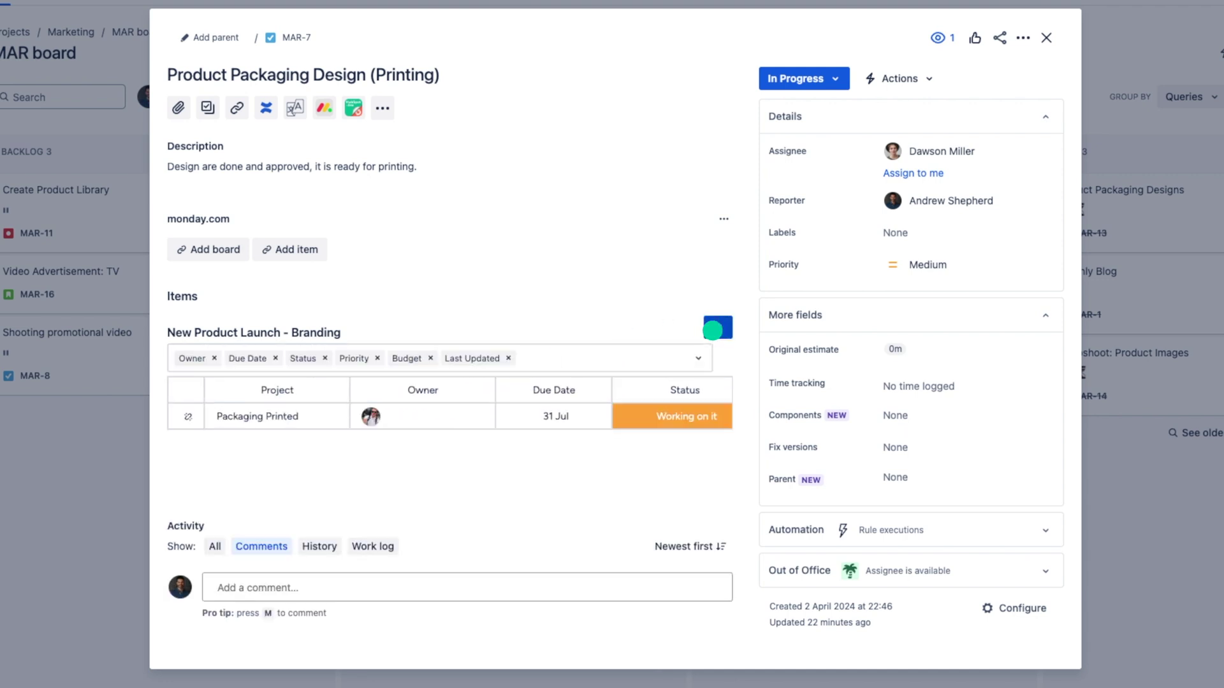
pyautogui.click(215, 358)
pyautogui.click(717, 327)
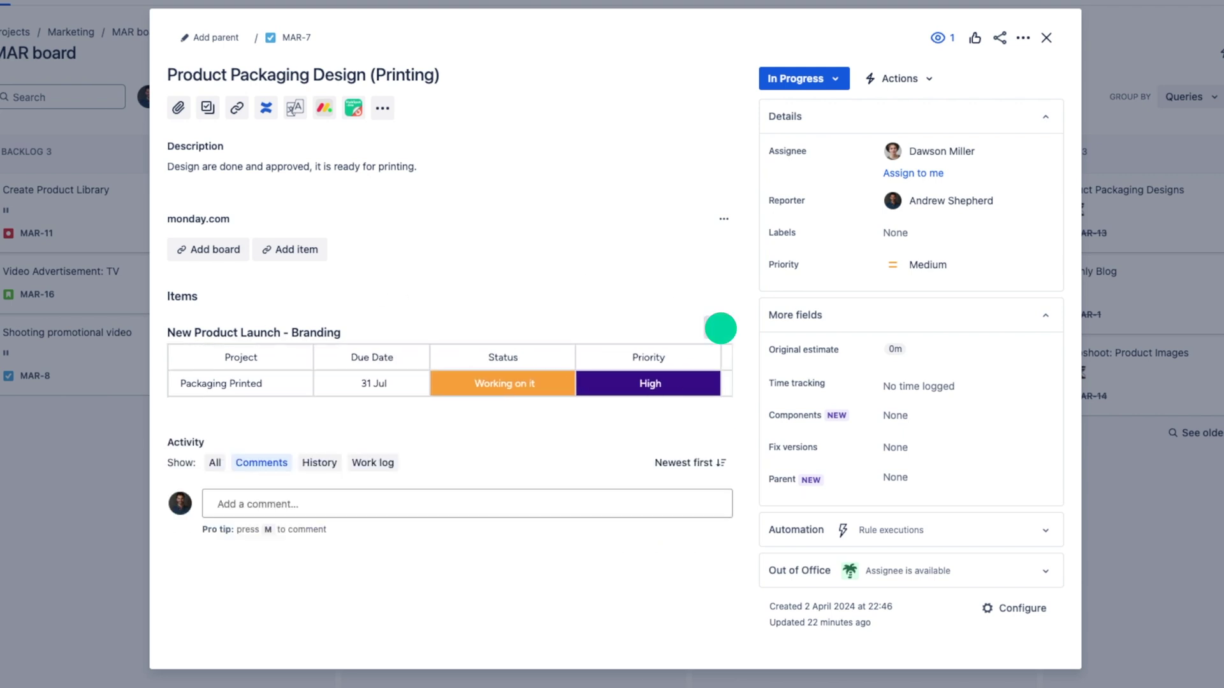
# Step: Post the comment 'Ready to start printing.' on issue MAR-7
pyautogui.click(323, 506)
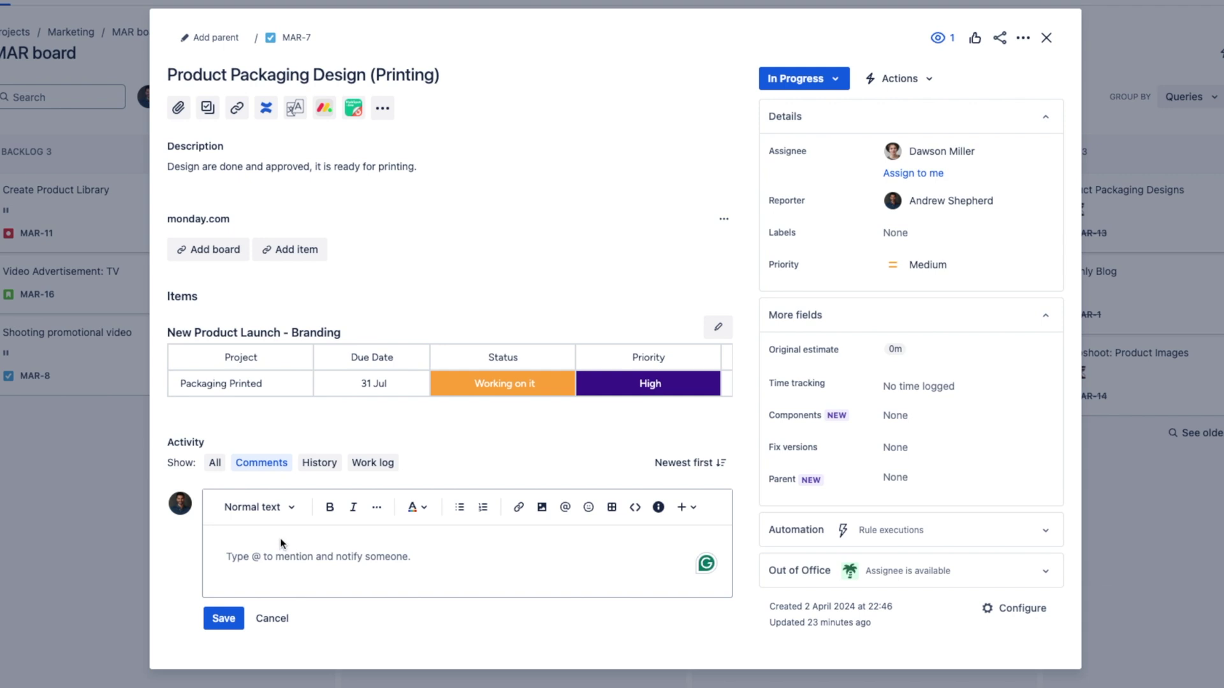
pyautogui.write('Ready to star')
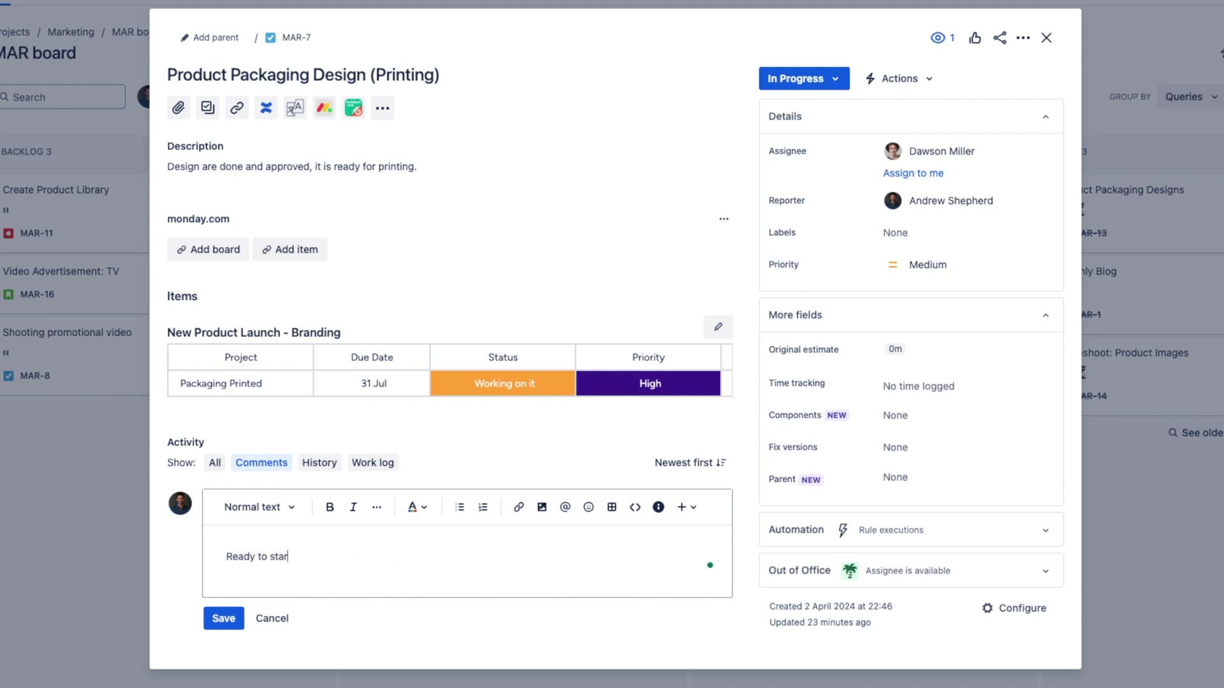
pyautogui.write('t printing.')
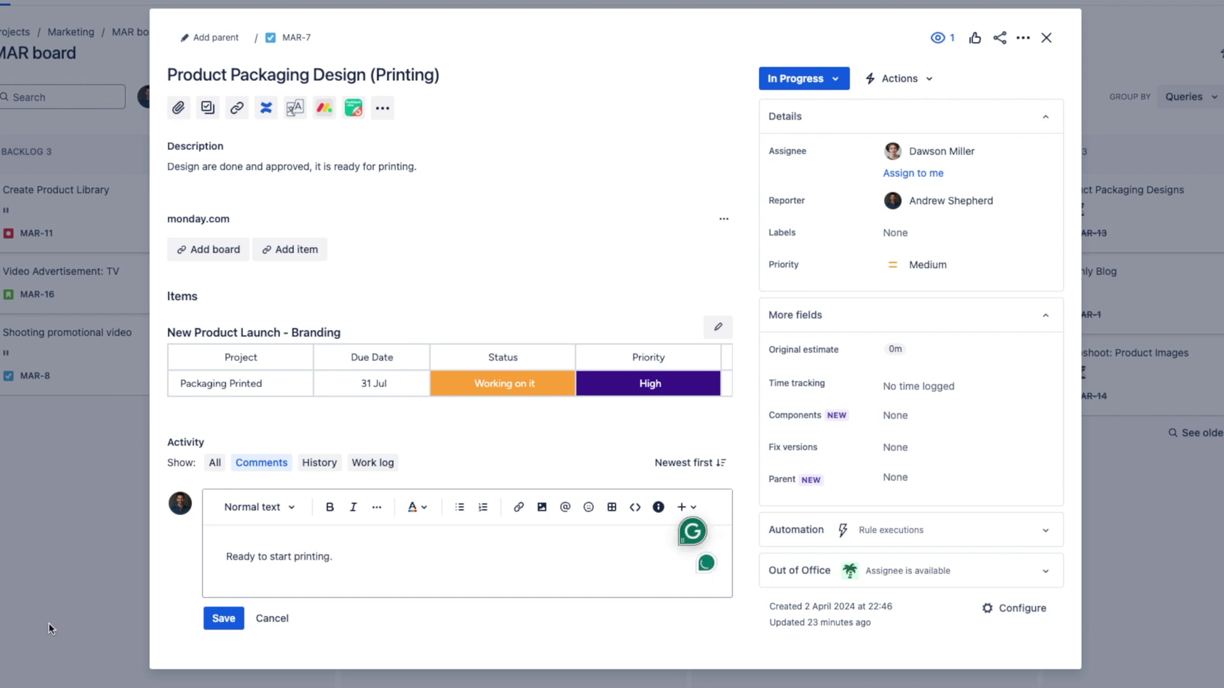
pyautogui.click(212, 621)
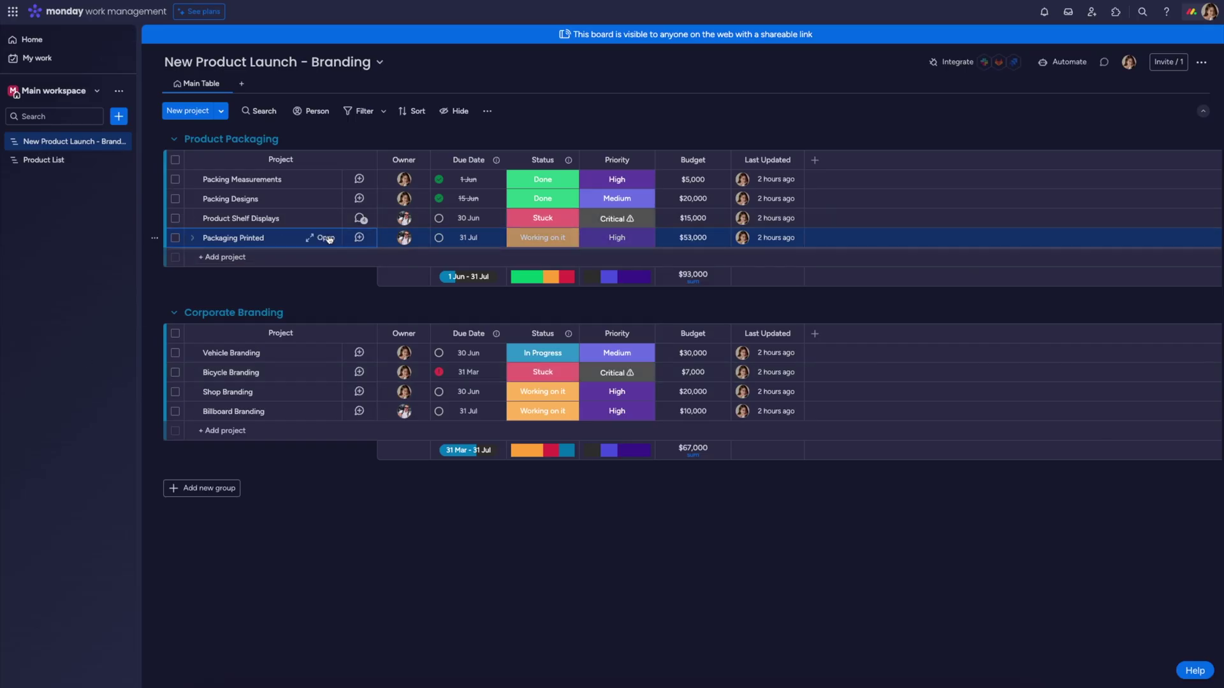
# Step: Add the Jira for monday.com view to the Packaging Printed item, showing linked issue MAR-7
pyautogui.click(325, 237)
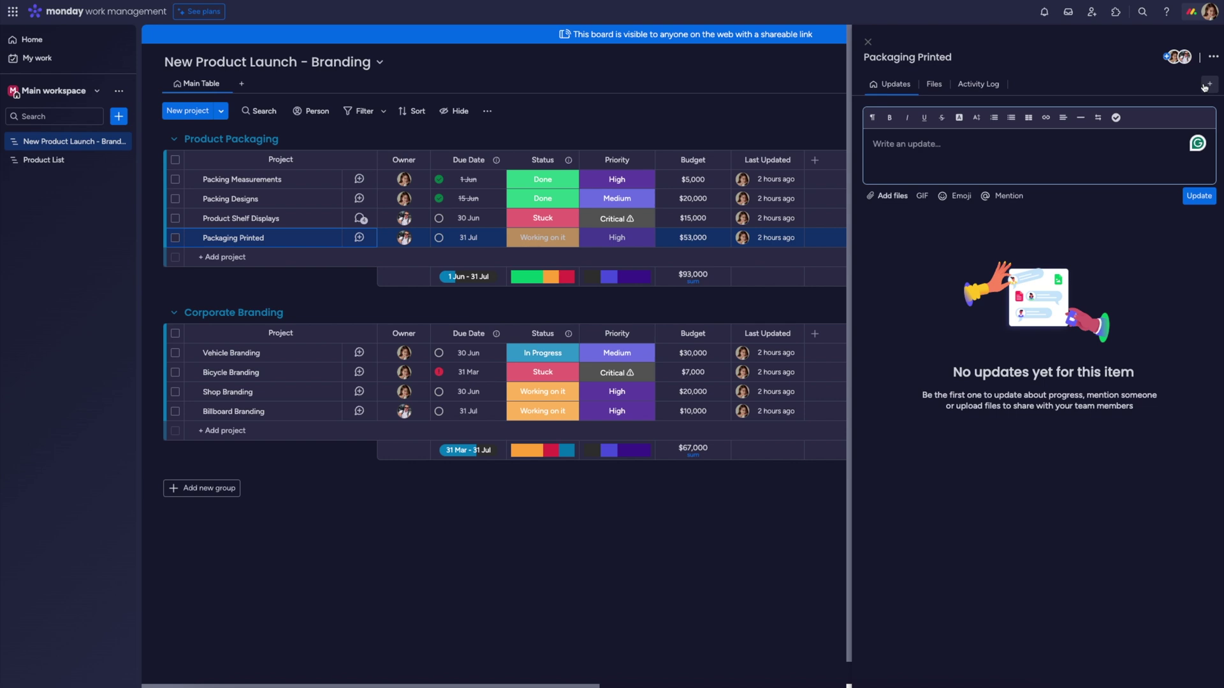
pyautogui.click(1205, 85)
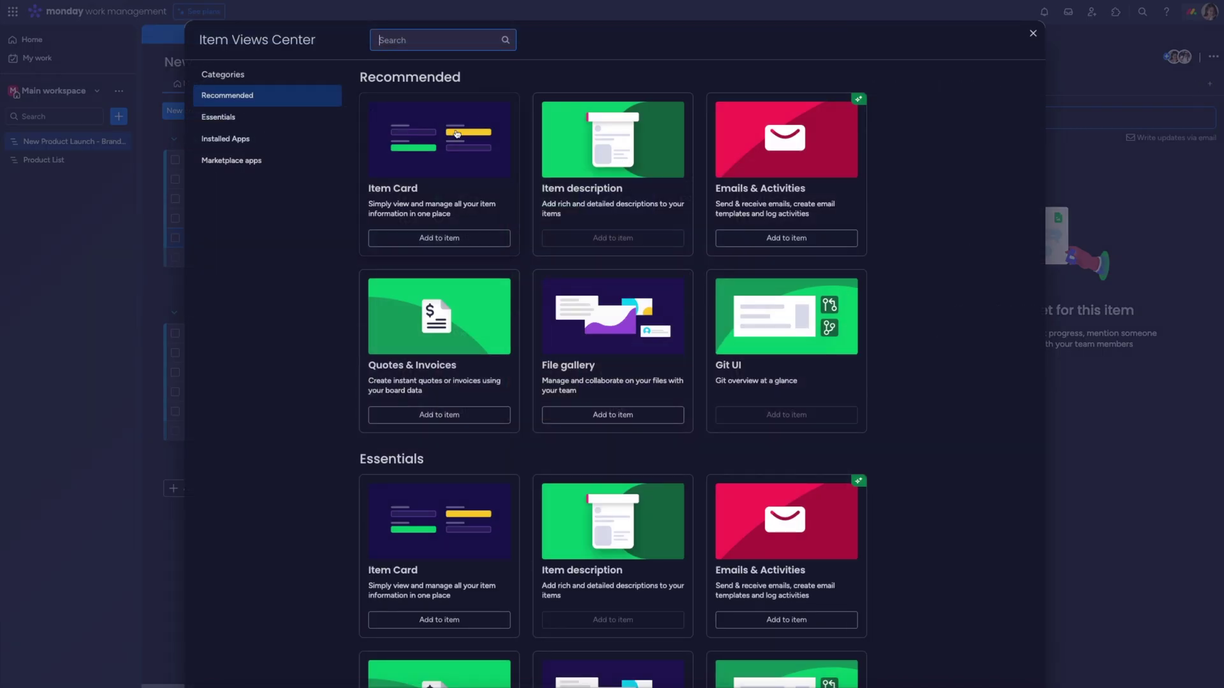
pyautogui.click(249, 139)
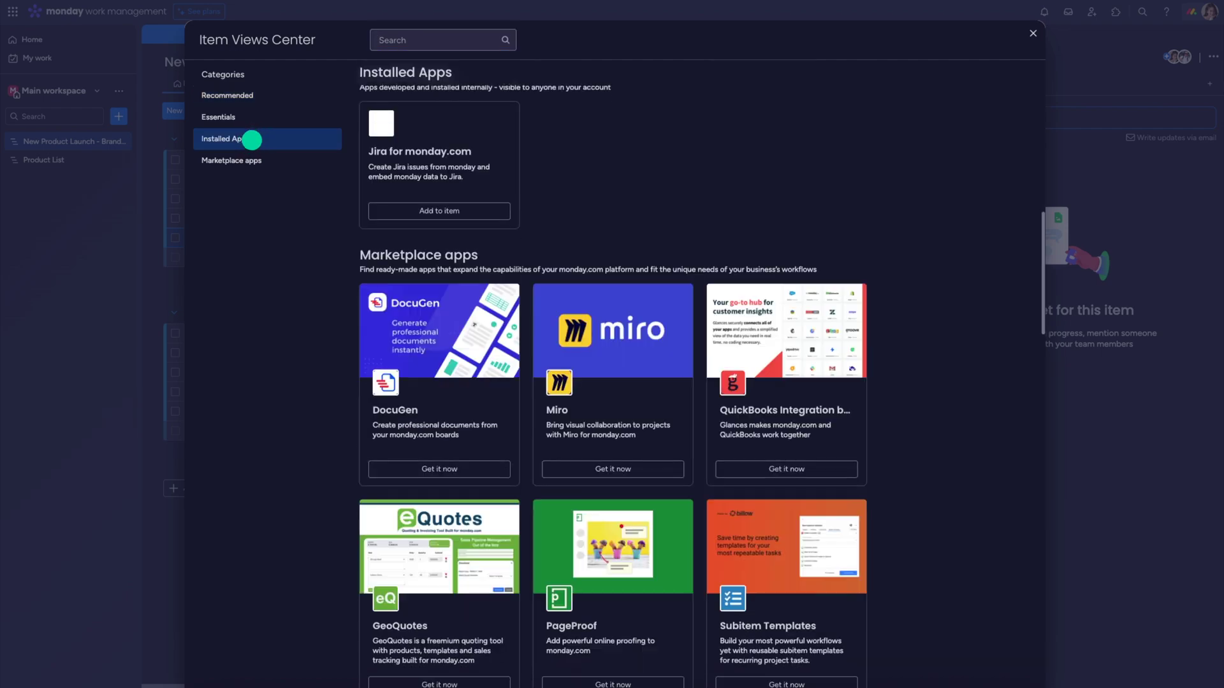
pyautogui.click(437, 211)
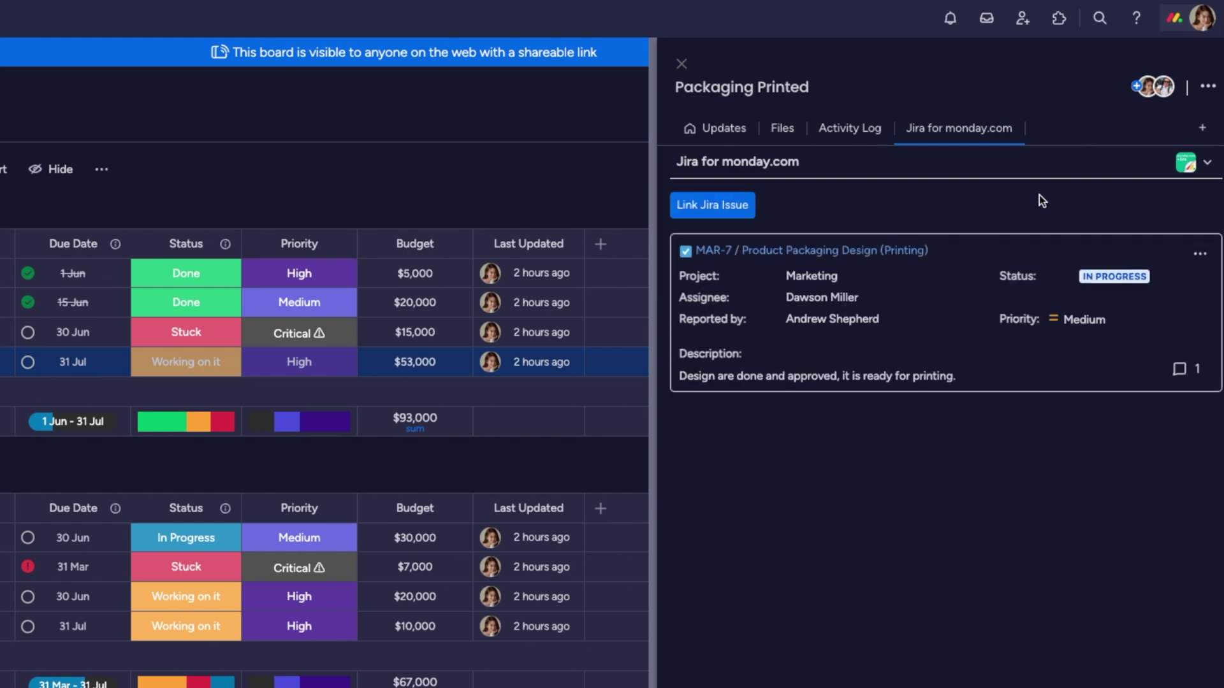
# Step: Edit linked issue MAR-7 to priority High, keeping its description, and save
pyautogui.click(1200, 255)
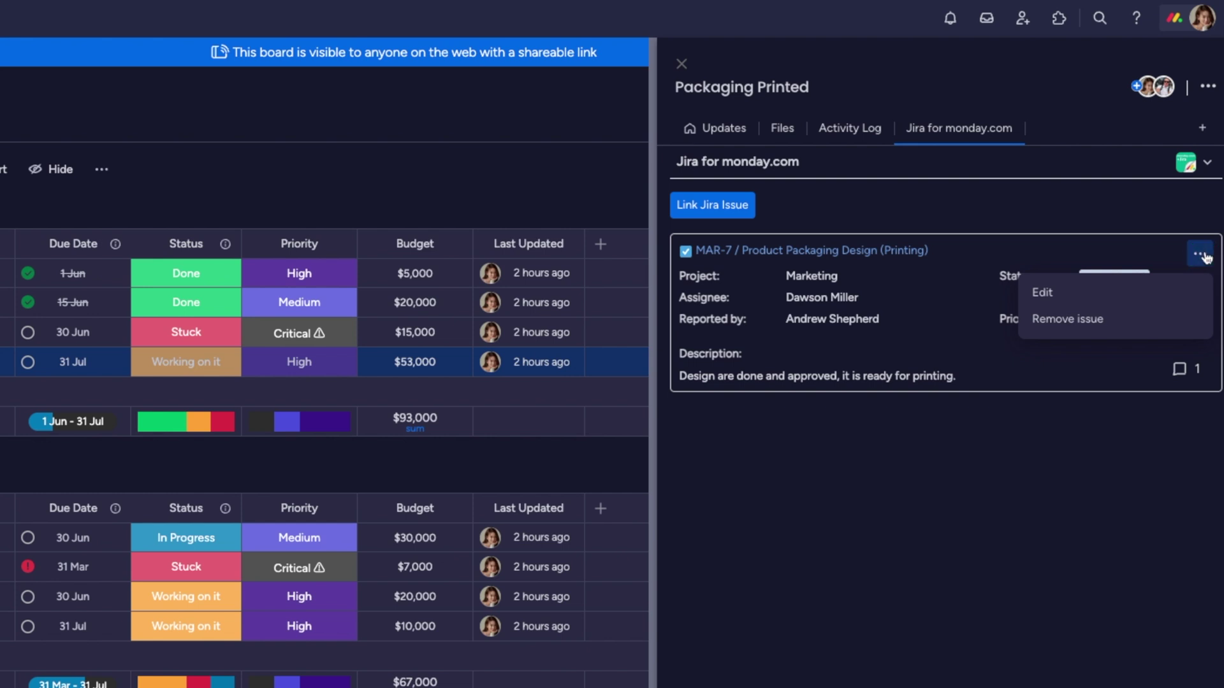
pyautogui.click(1159, 285)
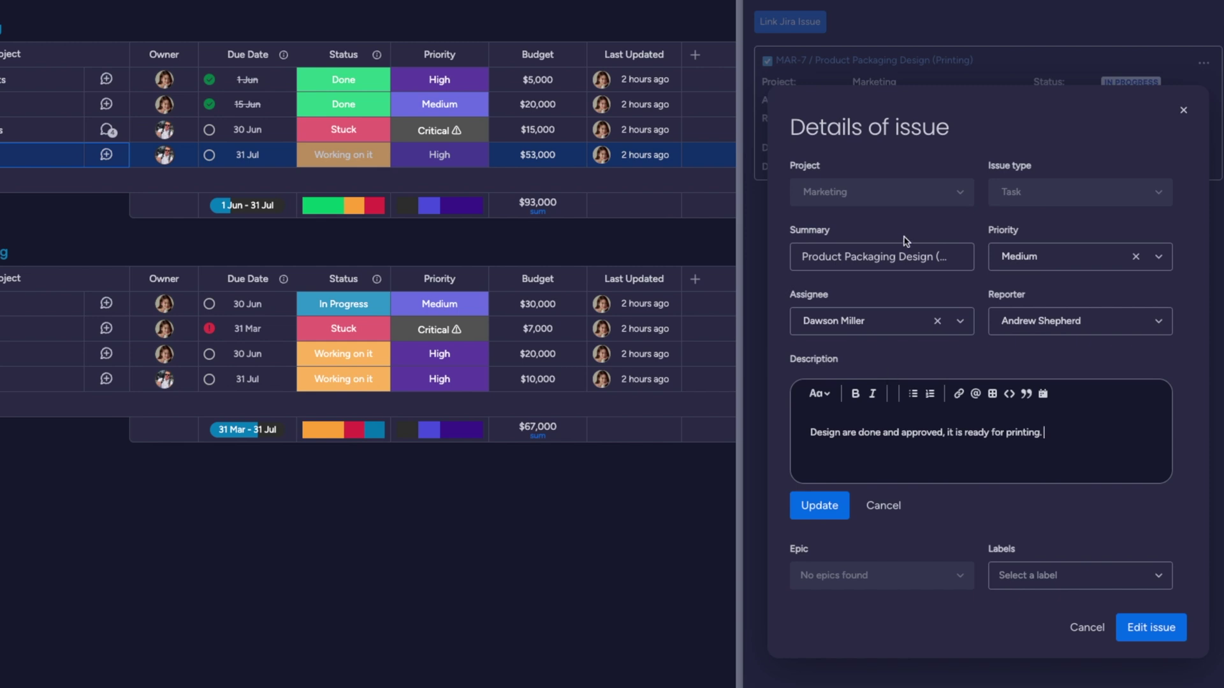
pyautogui.click(1053, 257)
pyautogui.click(1035, 309)
pyautogui.click(819, 505)
pyautogui.click(1162, 610)
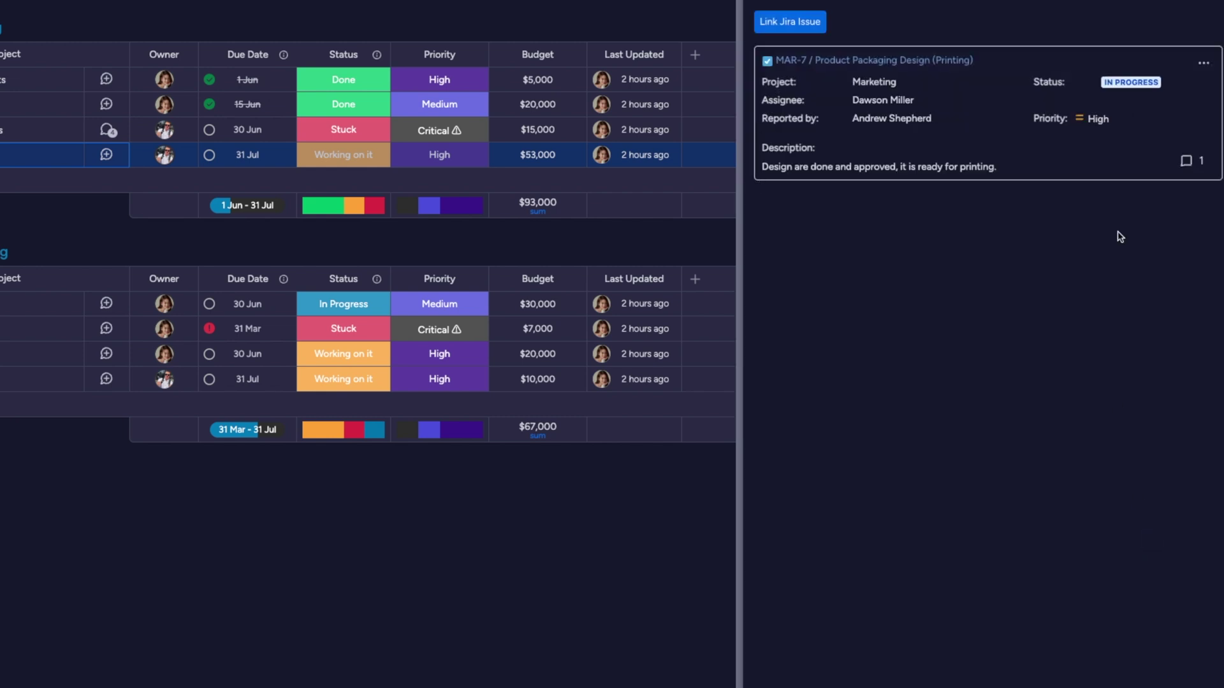
# Step: Reply 'Thank you, starting soon!' under MAR-7's 'Ready to start printing.' comment
pyautogui.click(1188, 165)
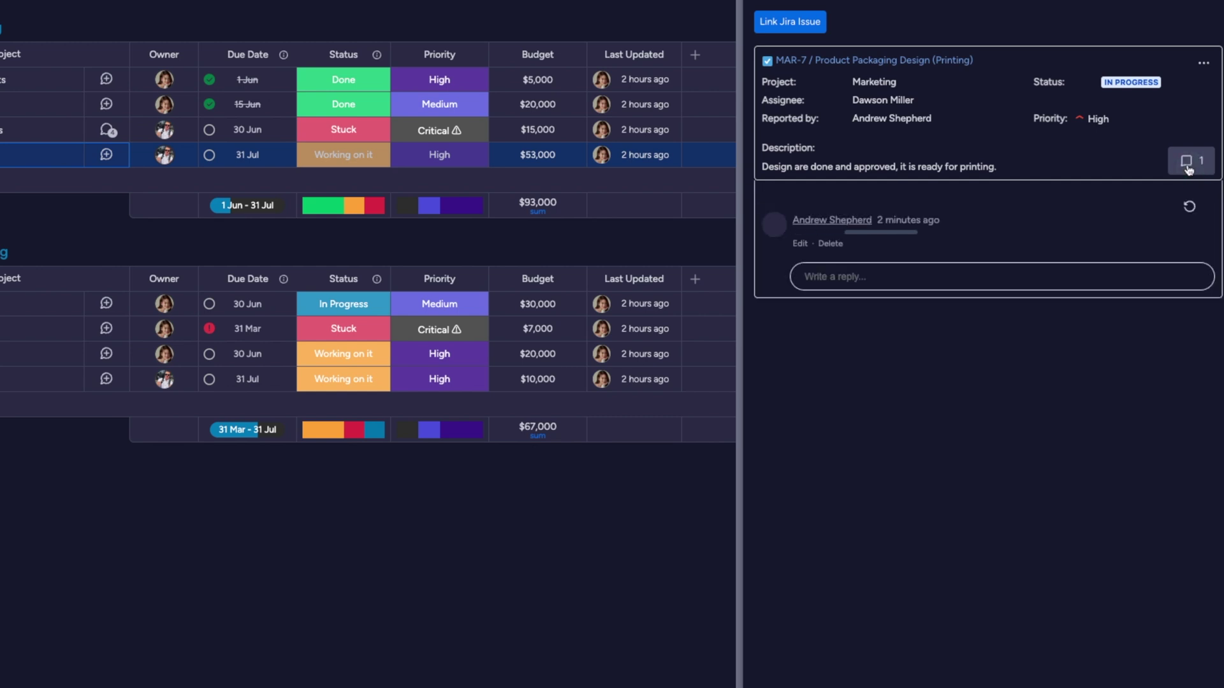
pyautogui.click(850, 288)
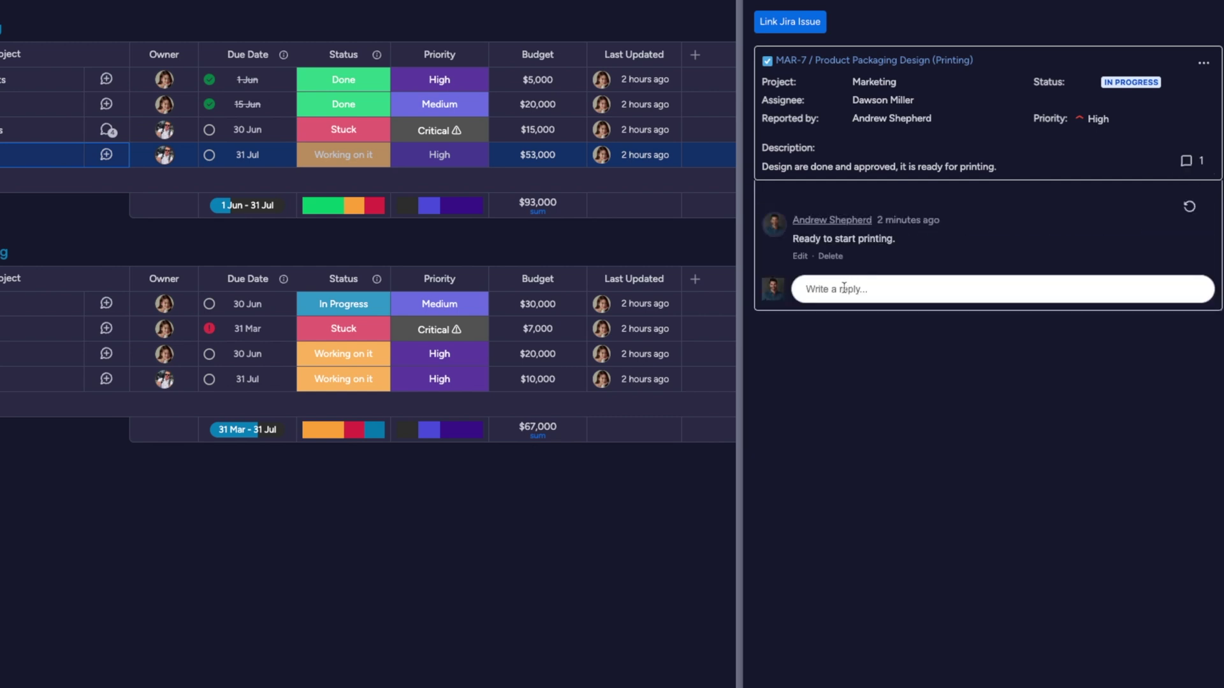
pyautogui.click(844, 287)
pyautogui.write('Thank you, starting soon!')
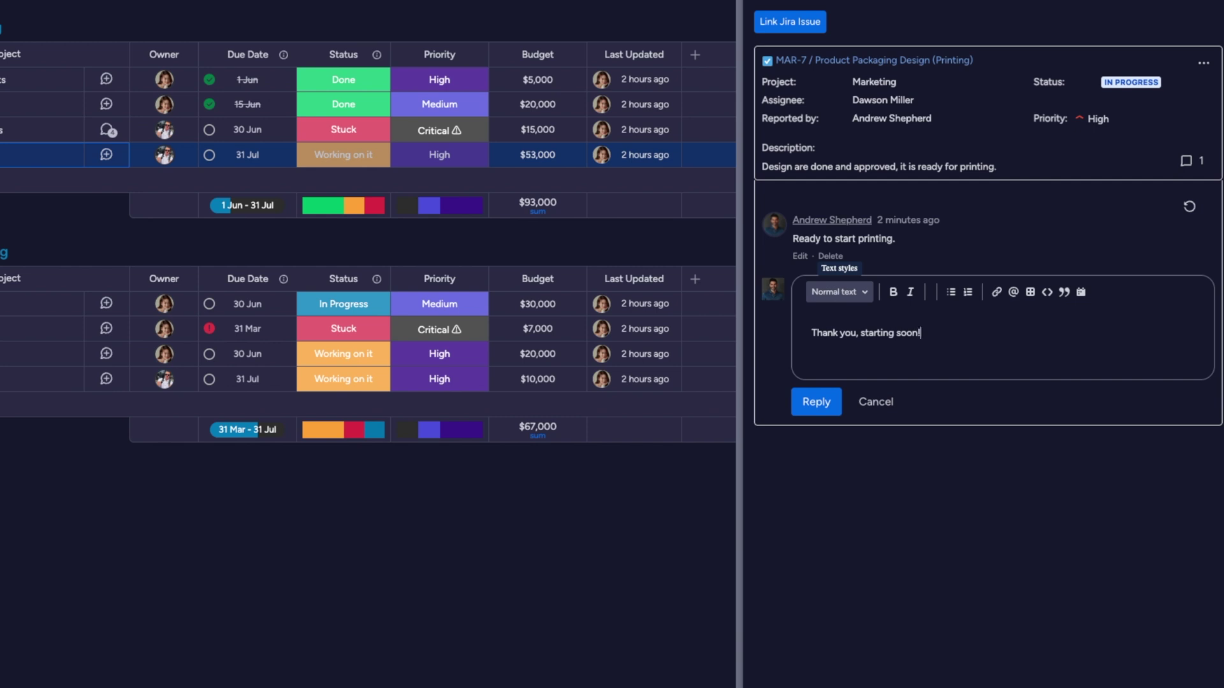
pyautogui.click(822, 404)
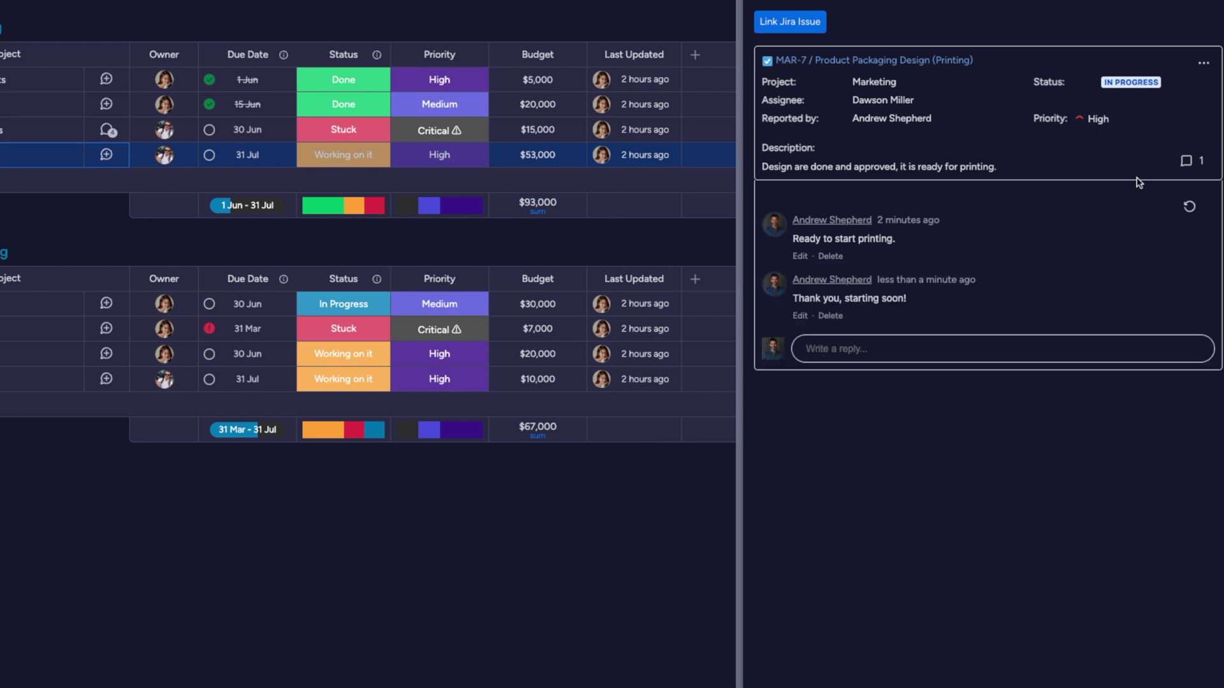
pyautogui.click(1191, 160)
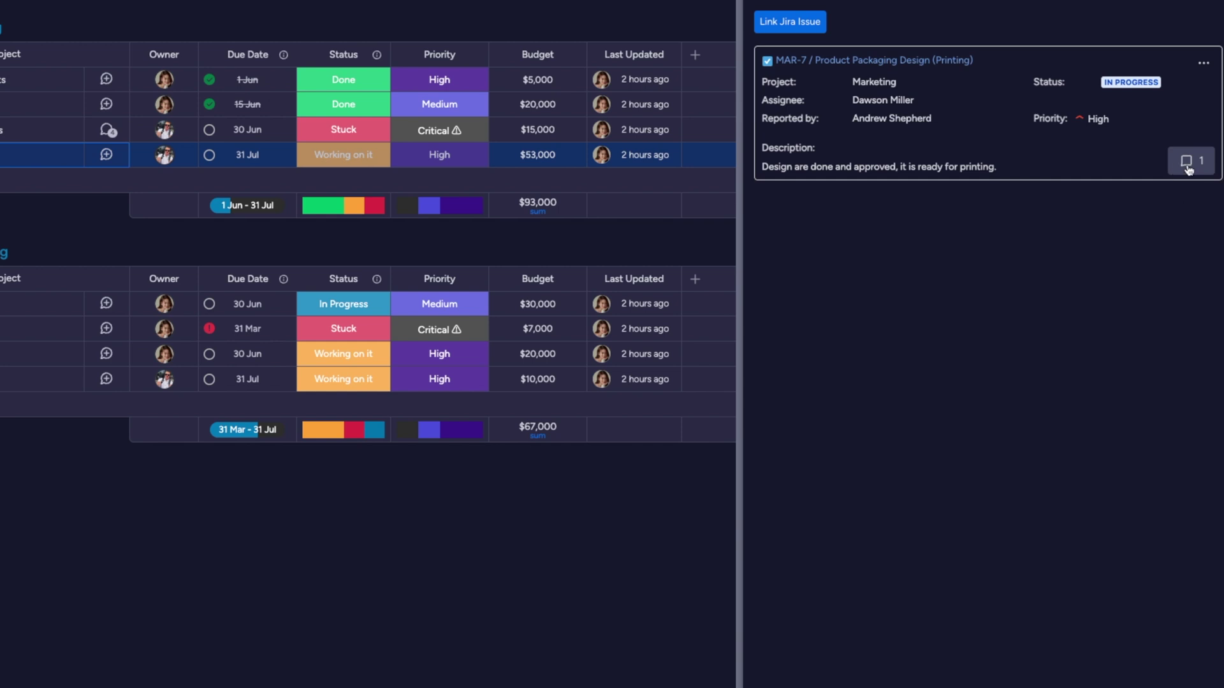
# Step: Start a new linked Jira Task 'Please proof first print' with High priority
pyautogui.click(803, 27)
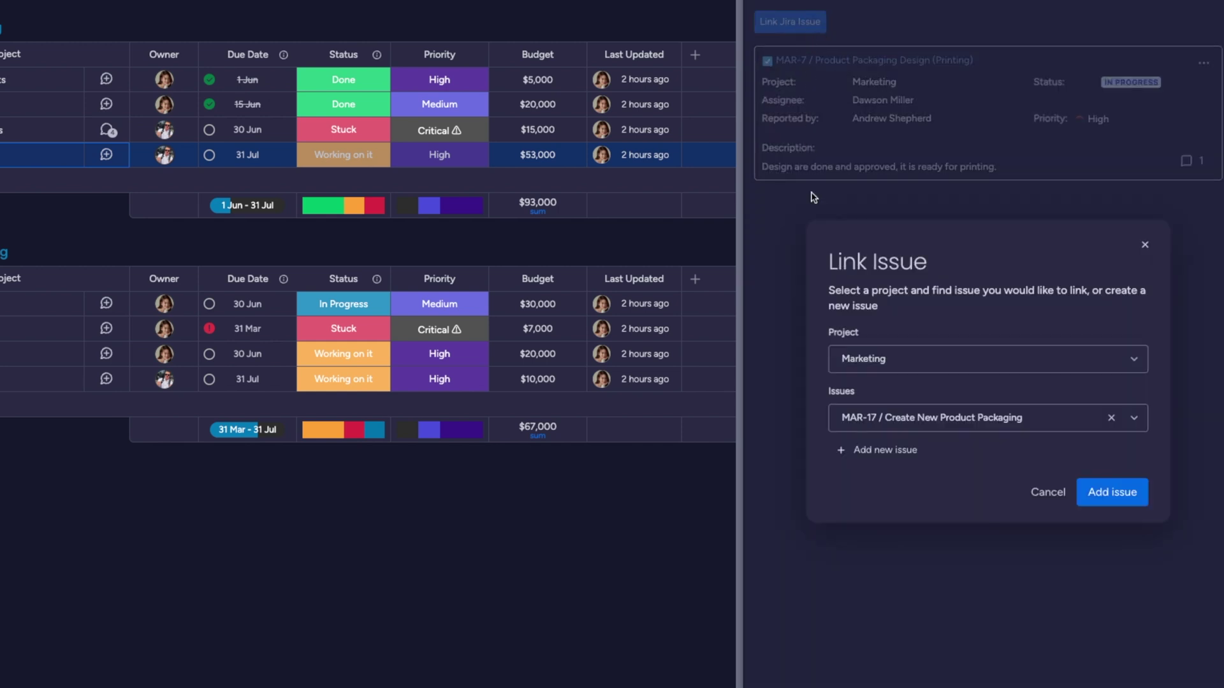
pyautogui.click(865, 449)
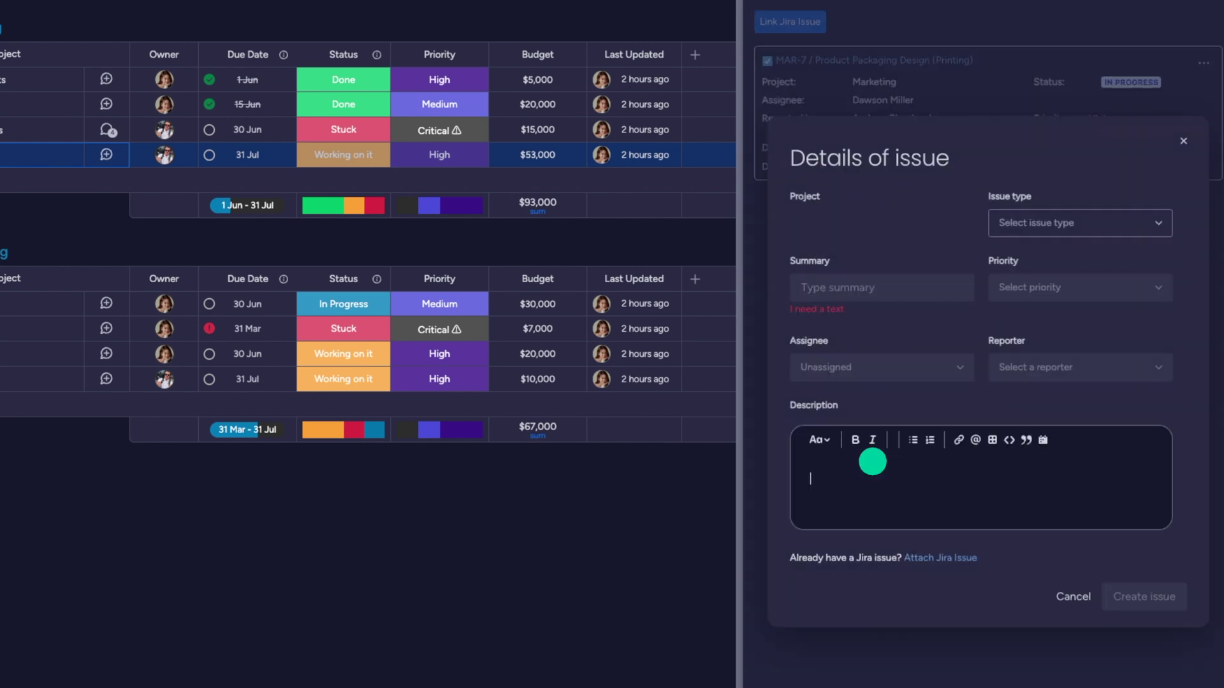
pyautogui.click(1007, 203)
pyautogui.click(1008, 235)
pyautogui.click(902, 247)
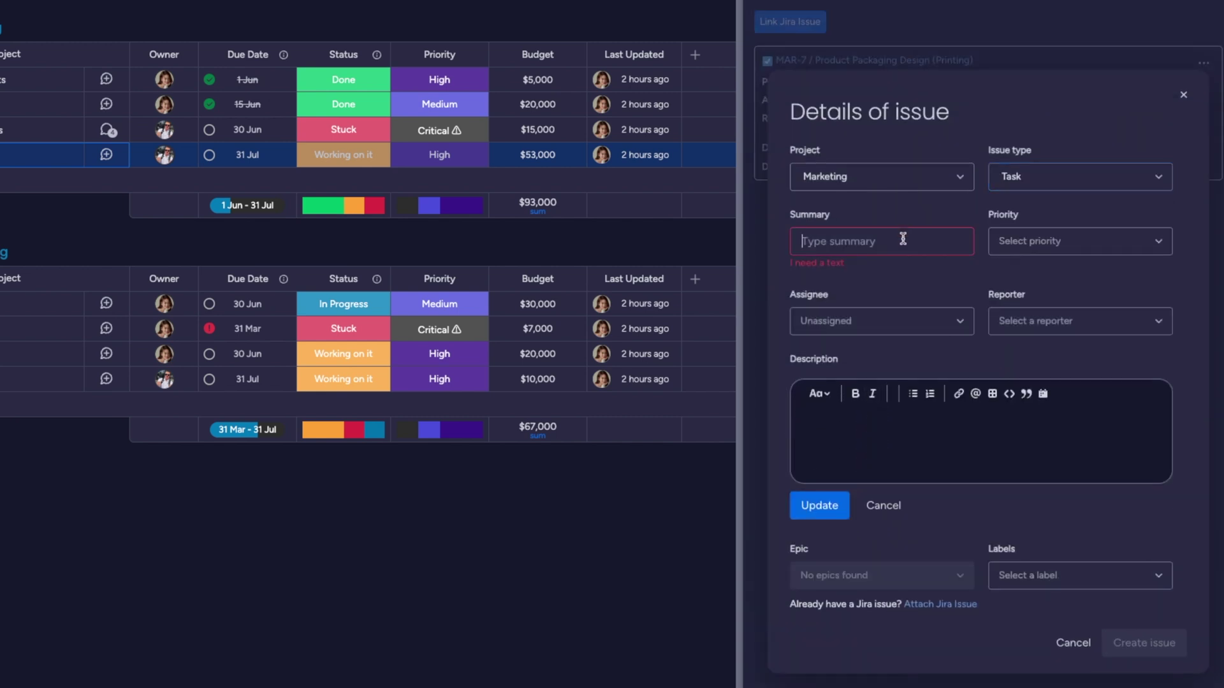
pyautogui.write('Please proof first print')
pyautogui.click(1030, 248)
pyautogui.click(929, 313)
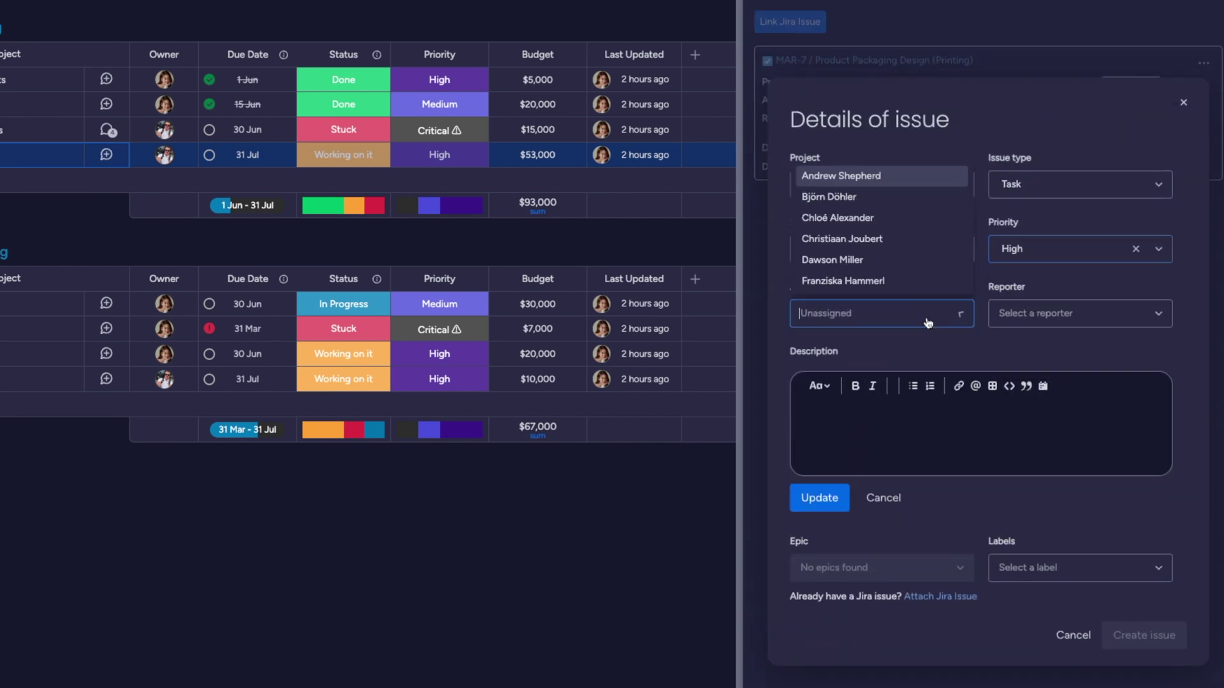
pyautogui.click(847, 219)
pyautogui.click(1052, 170)
pyautogui.click(882, 425)
pyautogui.write('Please proof the first print before we can proceed')
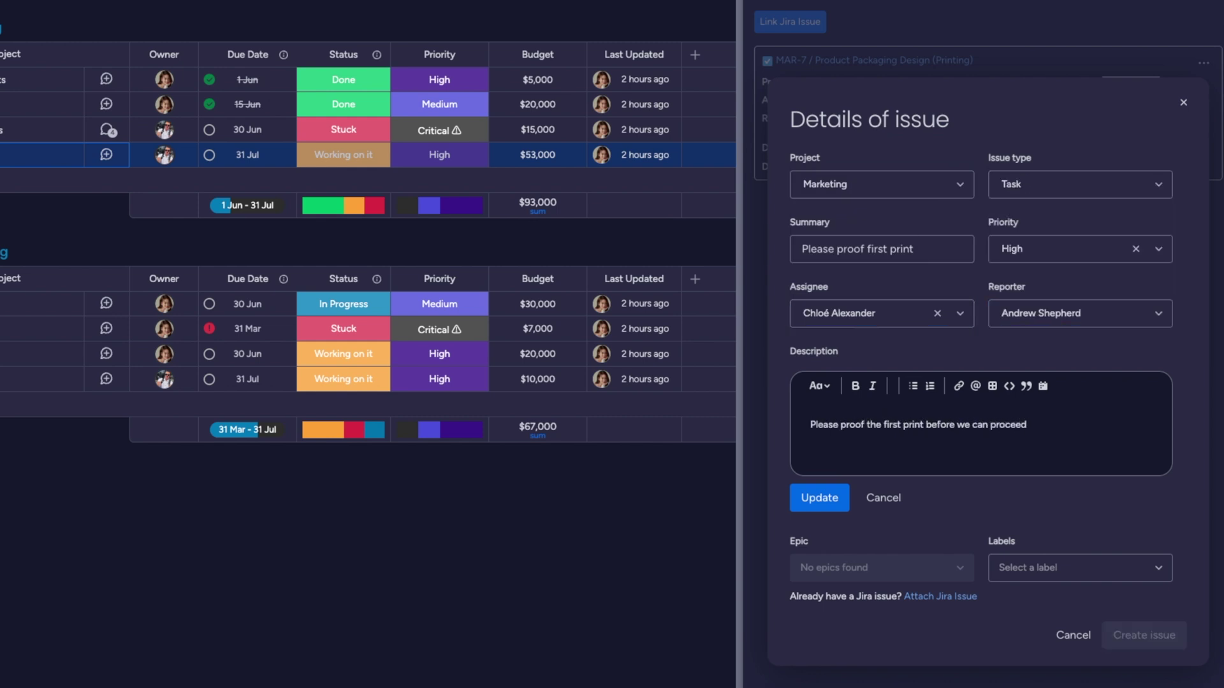
pyautogui.write('.')
pyautogui.click(820, 498)
pyautogui.click(1134, 616)
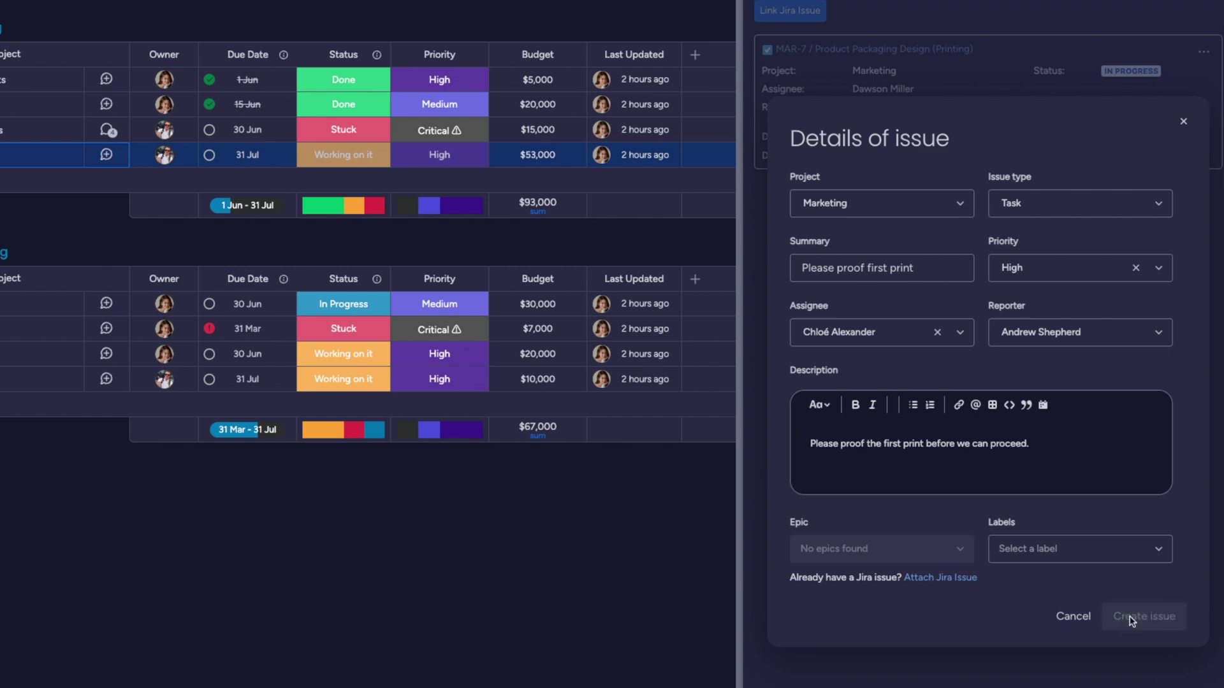